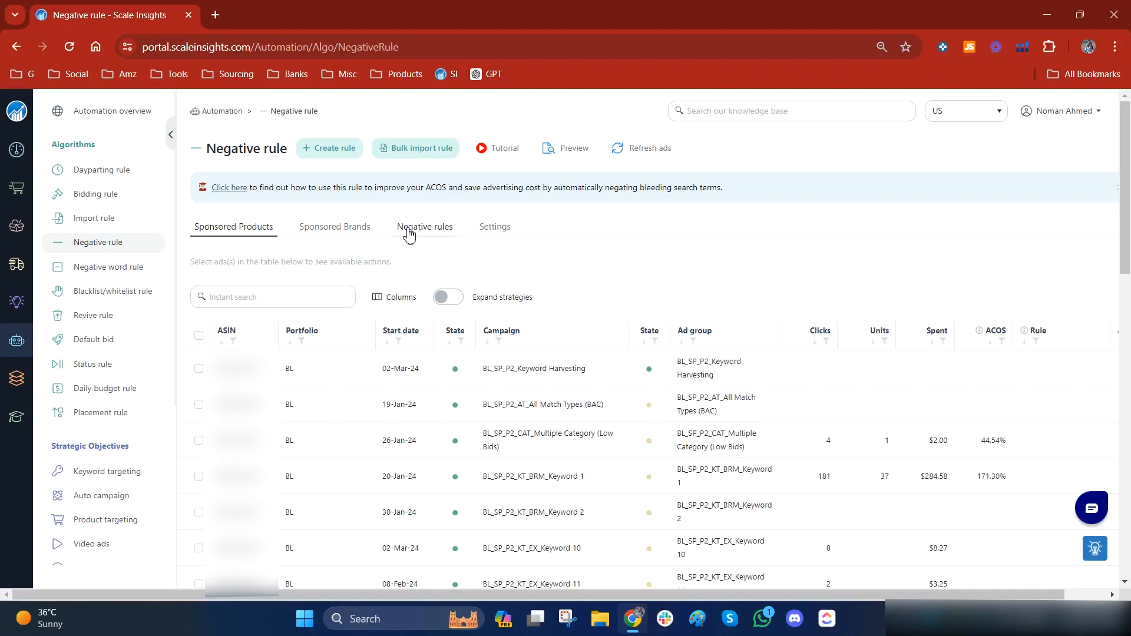
- Look through the existing negative rules and settings, and try clearing Sunday, Wednesday and Friday from the days to execute rules
{"action": "left_click", "coordinate": [426, 238]}
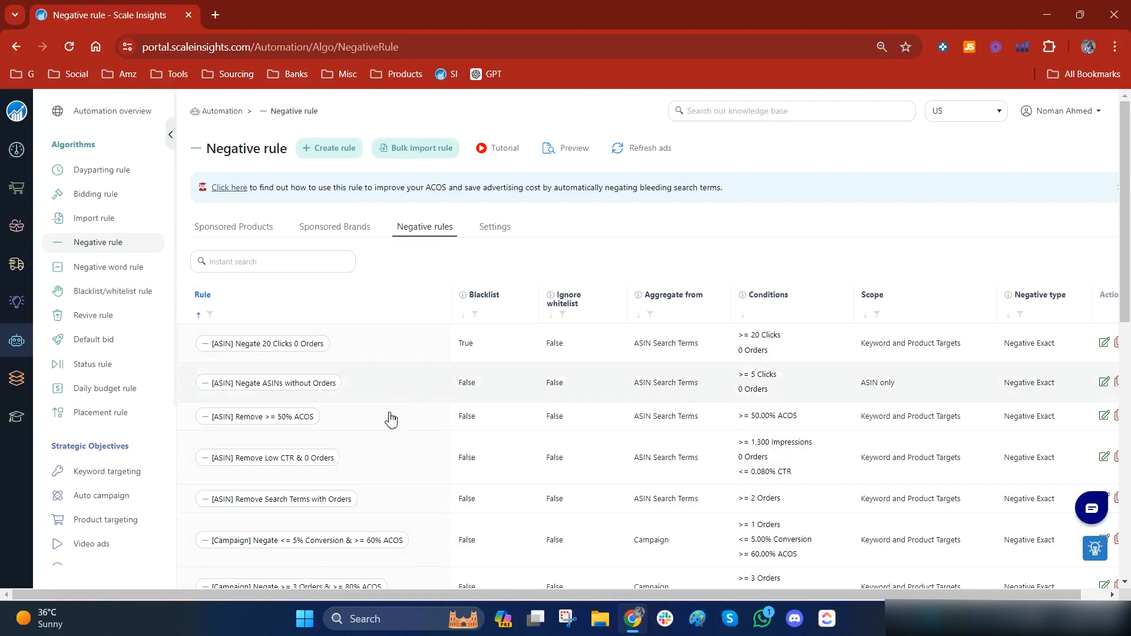
{"action": "left_click", "coordinate": [498, 236]}
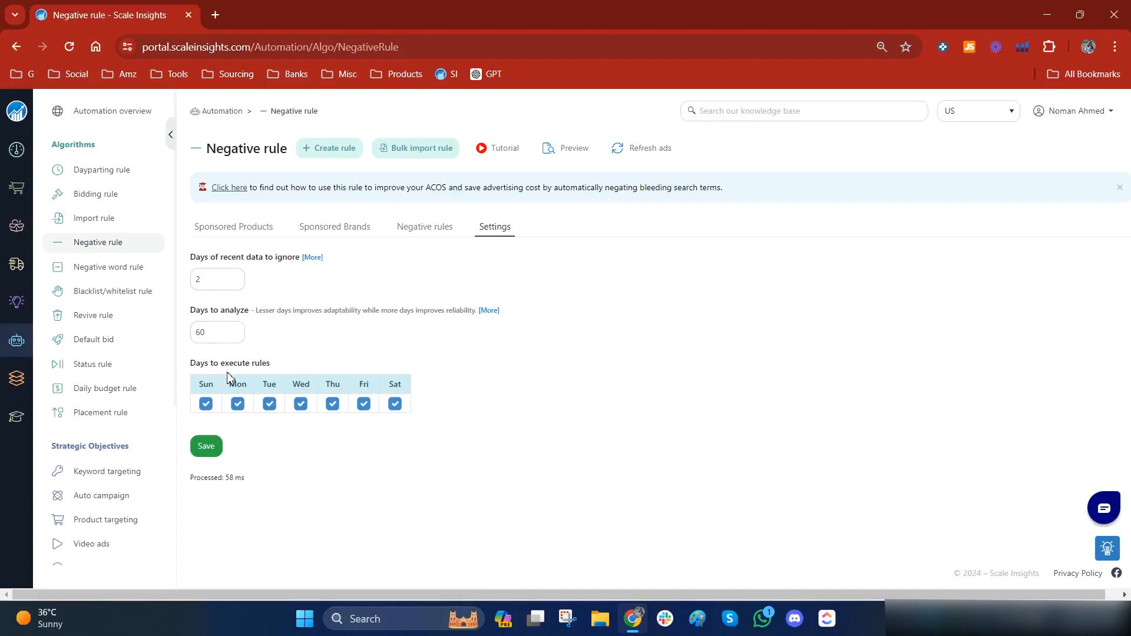
{"action": "left_click", "coordinate": [206, 404]}
{"action": "left_click", "coordinate": [301, 408]}
{"action": "left_click", "coordinate": [363, 408]}
{"action": "left_click", "coordinate": [256, 229]}
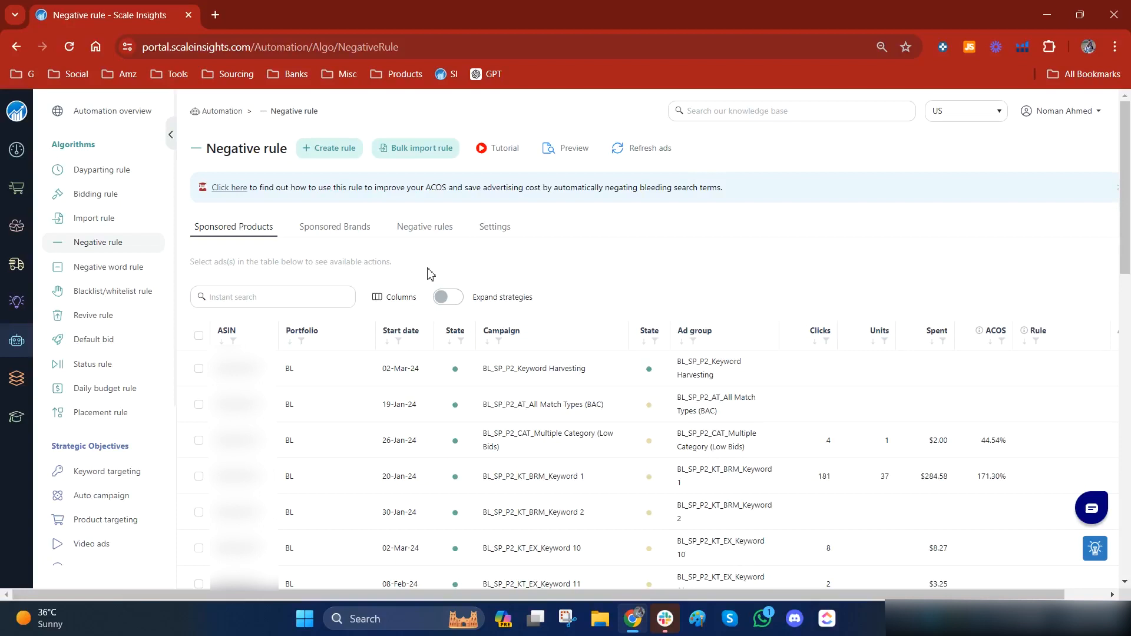
- Start a new negative rule and look over the options in its form
{"action": "left_click", "coordinate": [338, 148]}
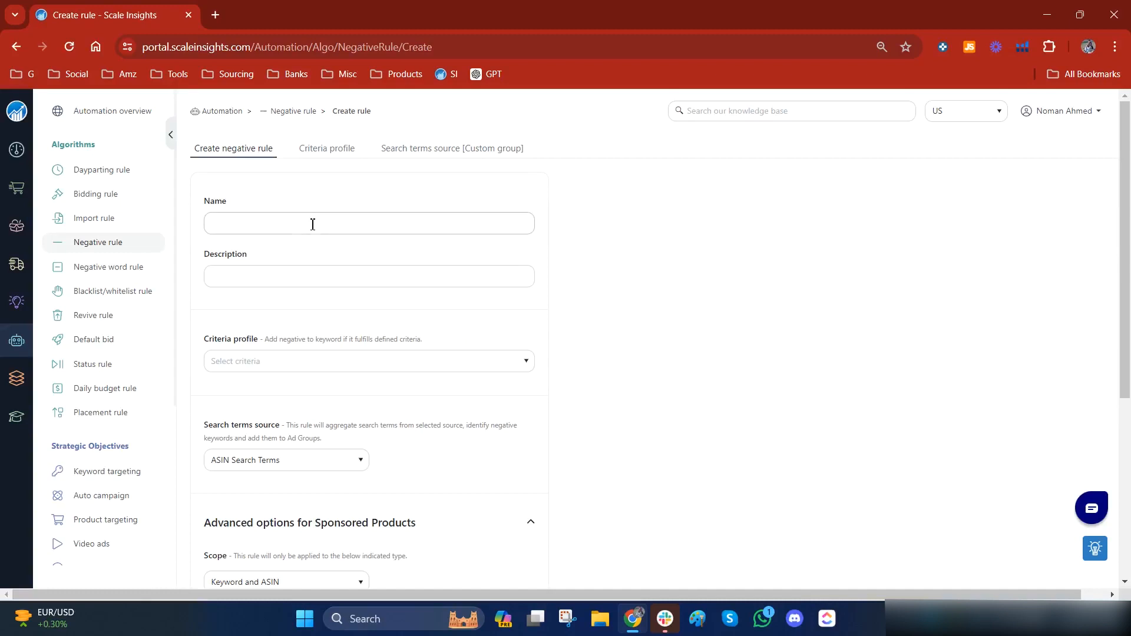
{"action": "scroll", "coordinate": [330, 284], "scroll_direction": "down", "scroll_amount": 1}
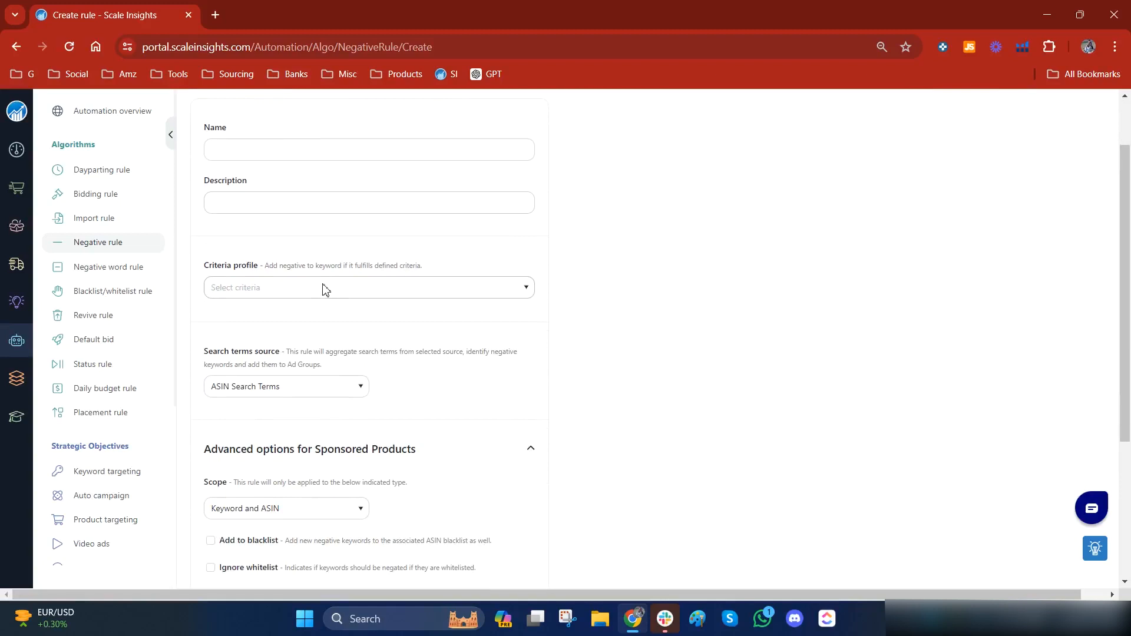
{"action": "scroll", "coordinate": [325, 289], "scroll_direction": "down", "scroll_amount": 1}
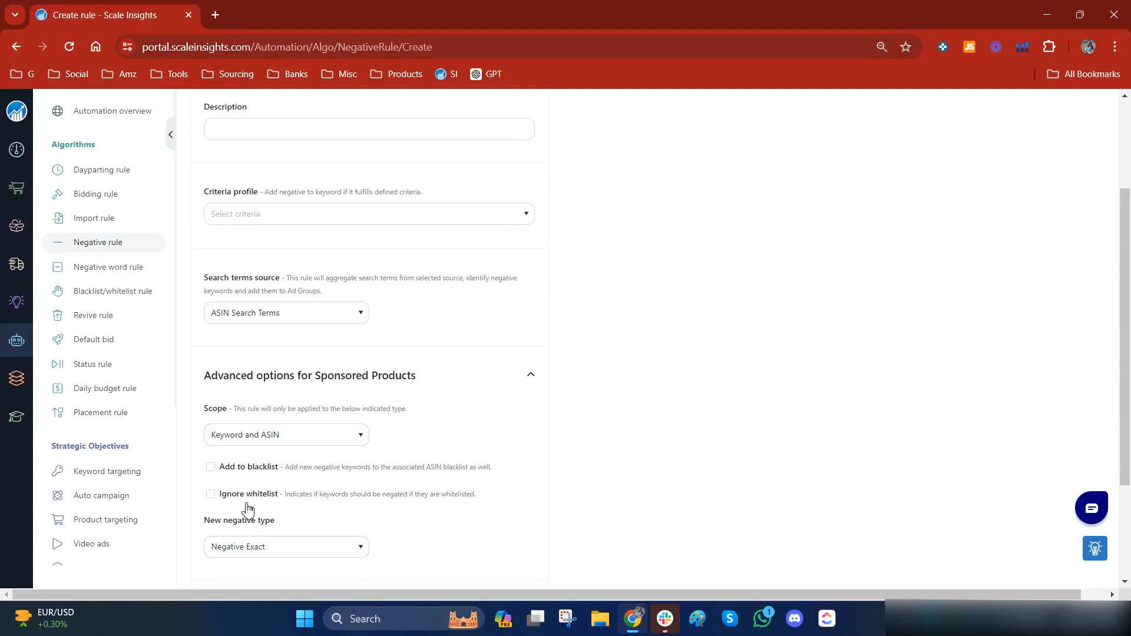
{"action": "scroll", "coordinate": [285, 513], "scroll_direction": "up", "scroll_amount": 2}
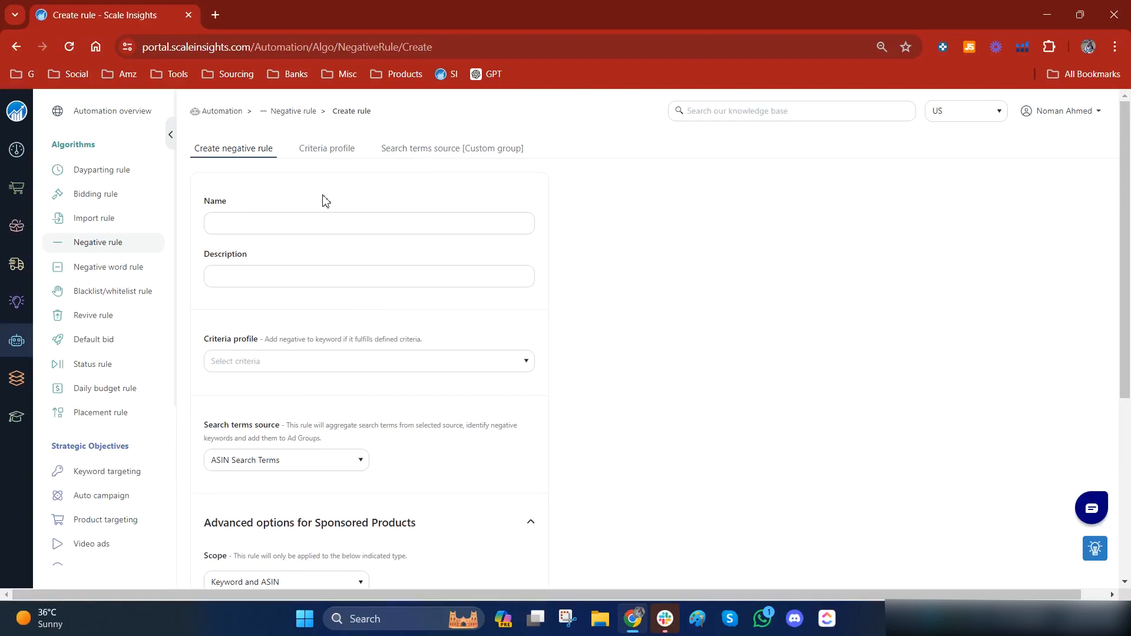
- Start a new criteria profile for the negative rule and name it "Tea Set Non Converting ST"
{"action": "left_click", "coordinate": [350, 366]}
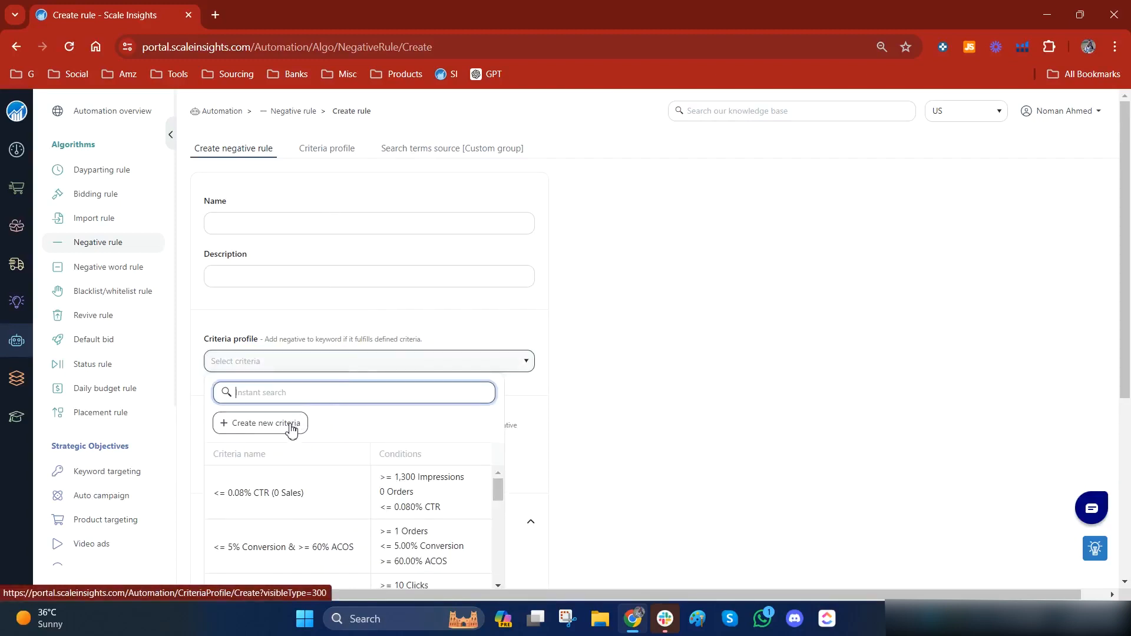
{"action": "left_click", "coordinate": [293, 423]}
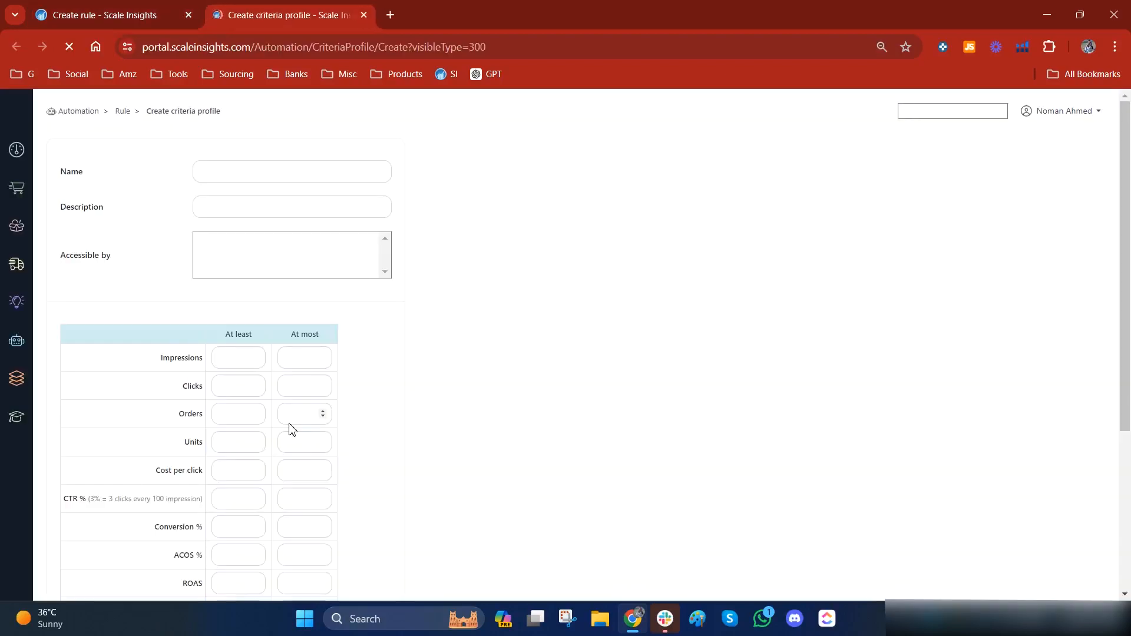
{"action": "left_click", "coordinate": [278, 169]}
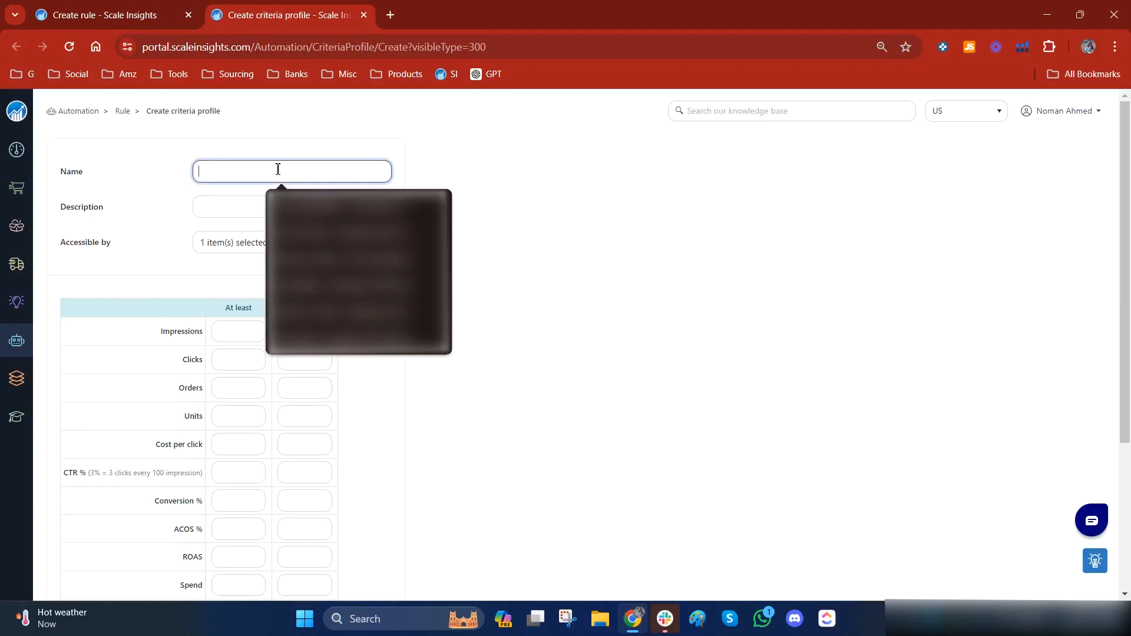
{"action": "type", "text": "Tea S"}
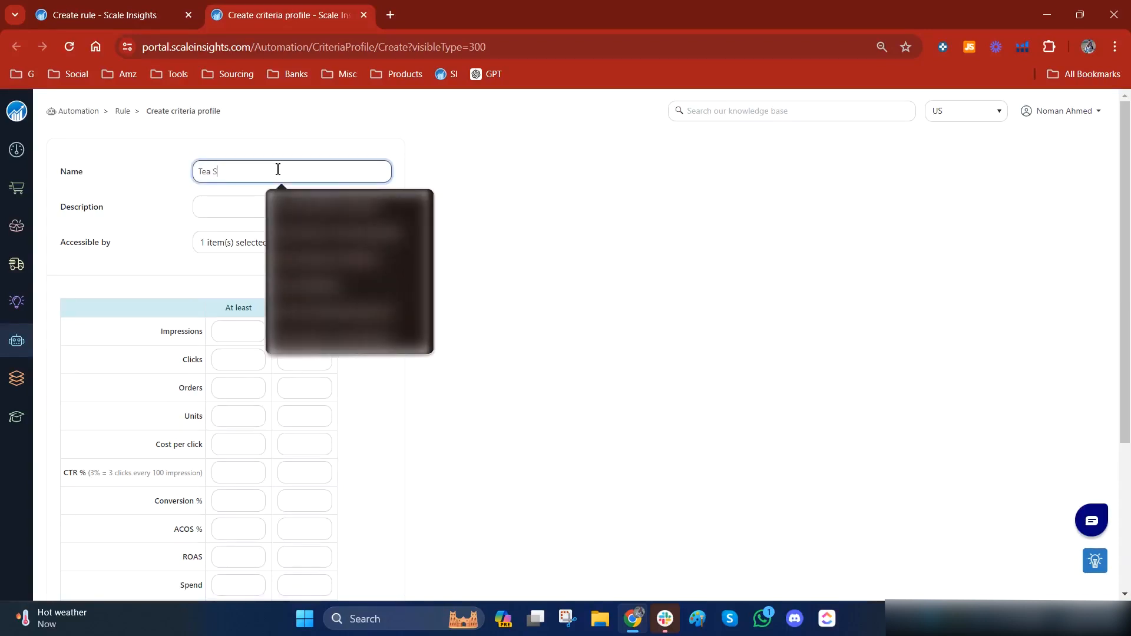
{"action": "type", "text": "et Non Conv"}
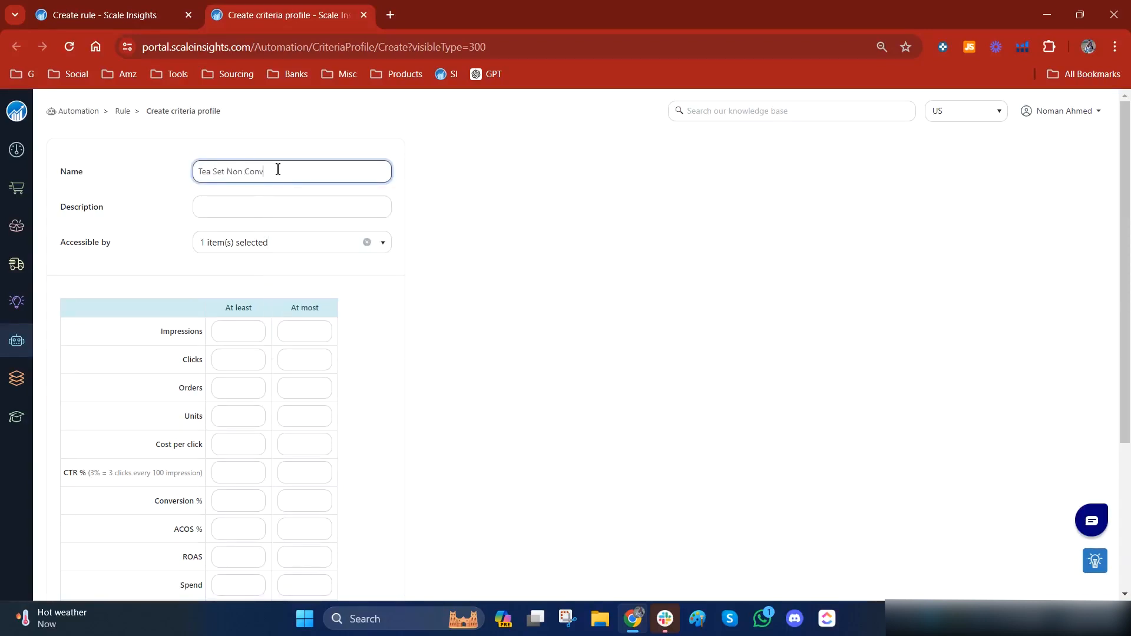
{"action": "type", "text": "erting ST"}
{"action": "left_click", "coordinate": [275, 213]}
- Set the criteria to at least 20 clicks and at most 0 orders, and create the profile
{"action": "scroll", "coordinate": [270, 222], "scroll_direction": "down", "scroll_amount": 2}
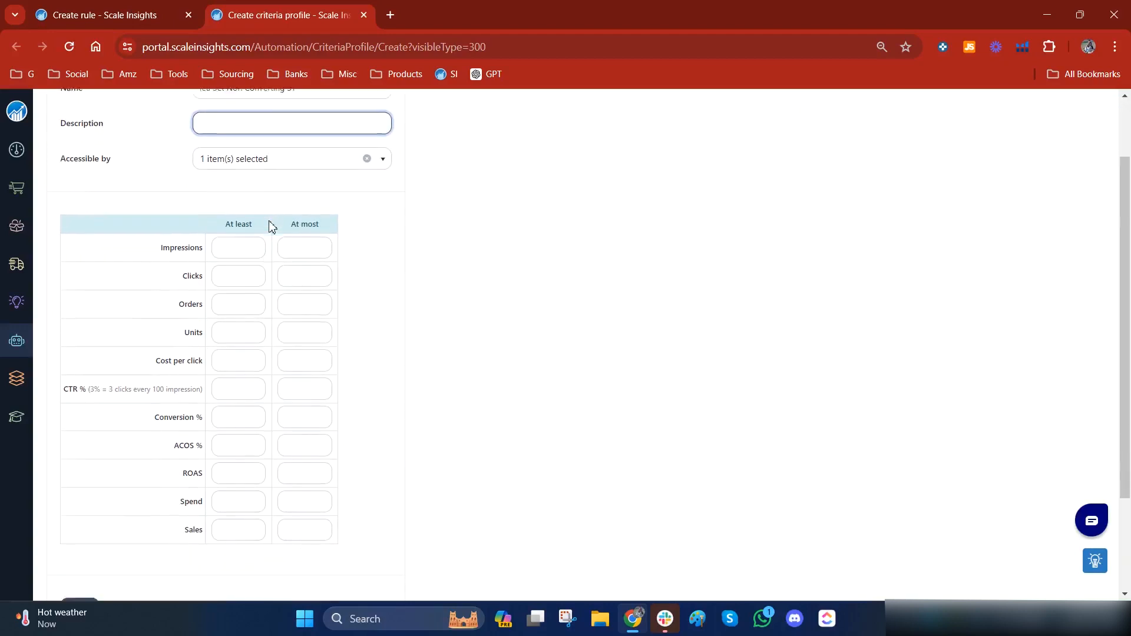
{"action": "left_click", "coordinate": [238, 219]}
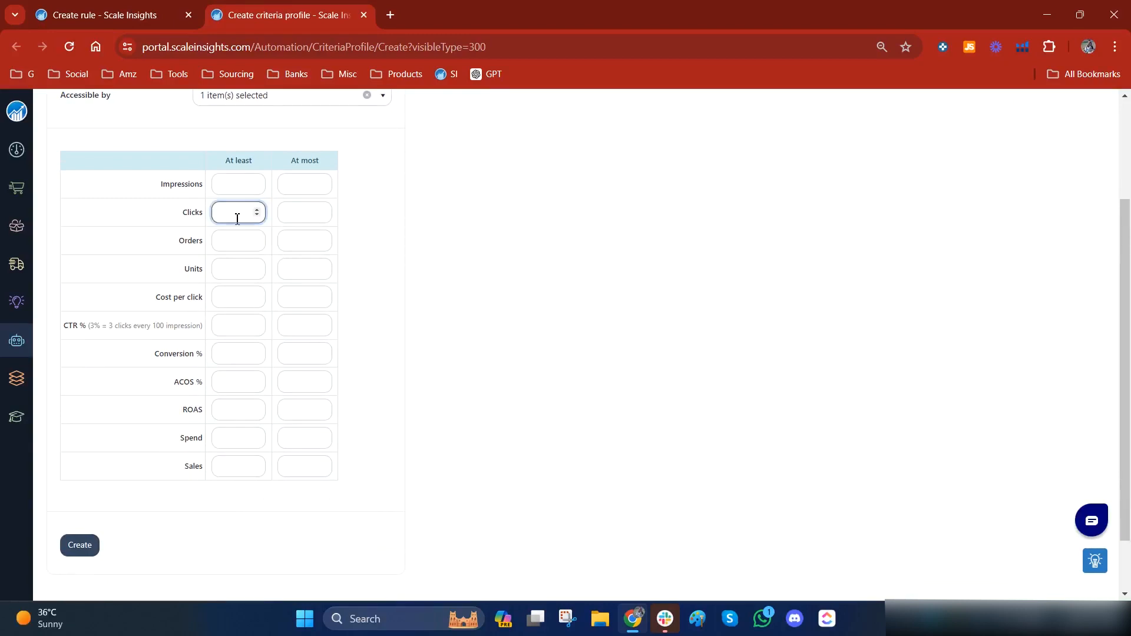
{"action": "type", "text": "20"}
{"action": "left_click", "coordinate": [293, 241]}
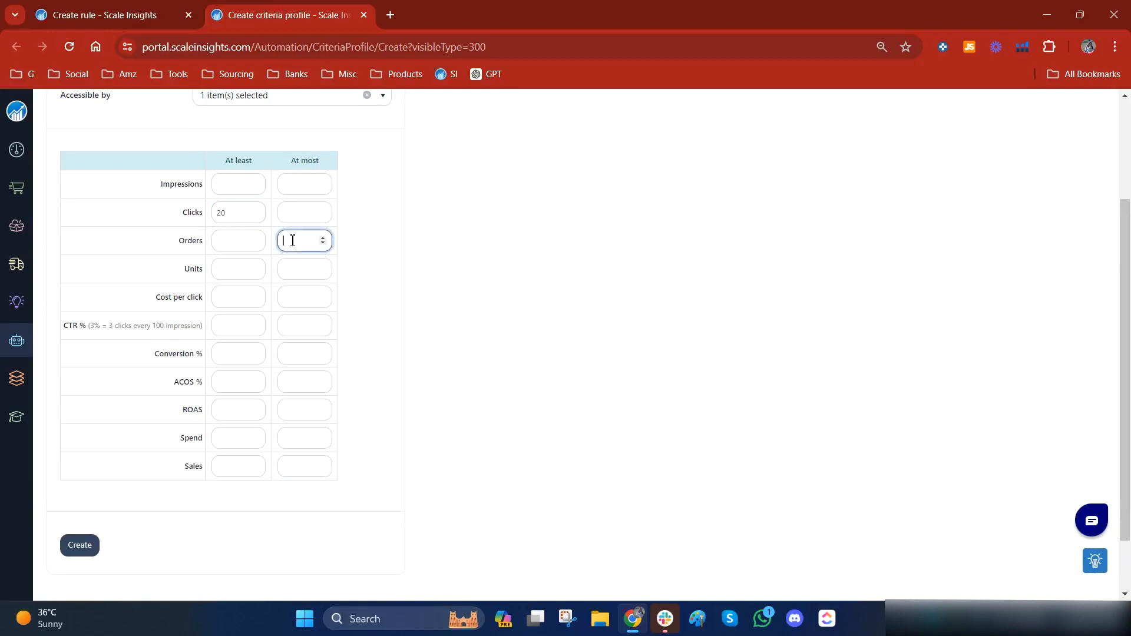
{"action": "type", "text": "0"}
{"action": "left_click", "coordinate": [242, 221]}
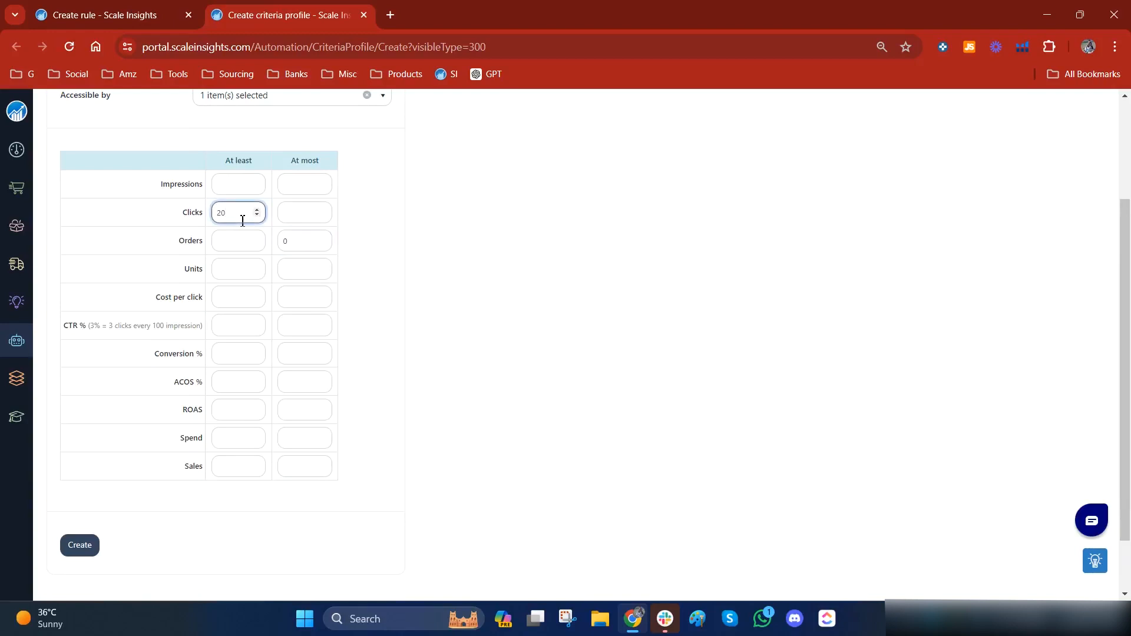
{"action": "left_click", "coordinate": [309, 246]}
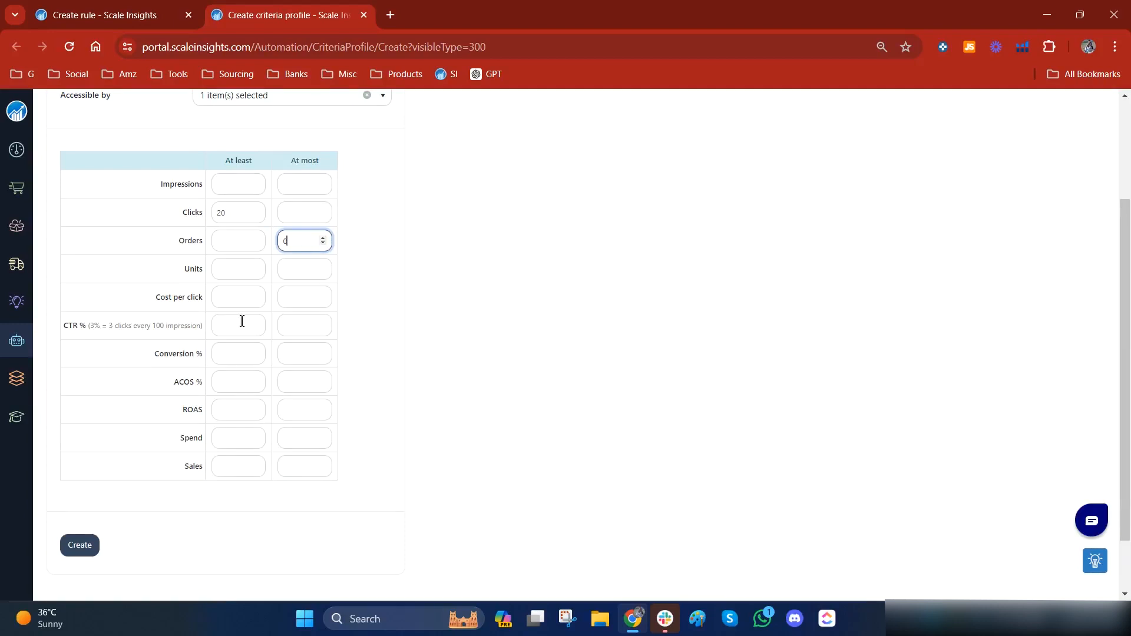
{"action": "left_click", "coordinate": [89, 553]}
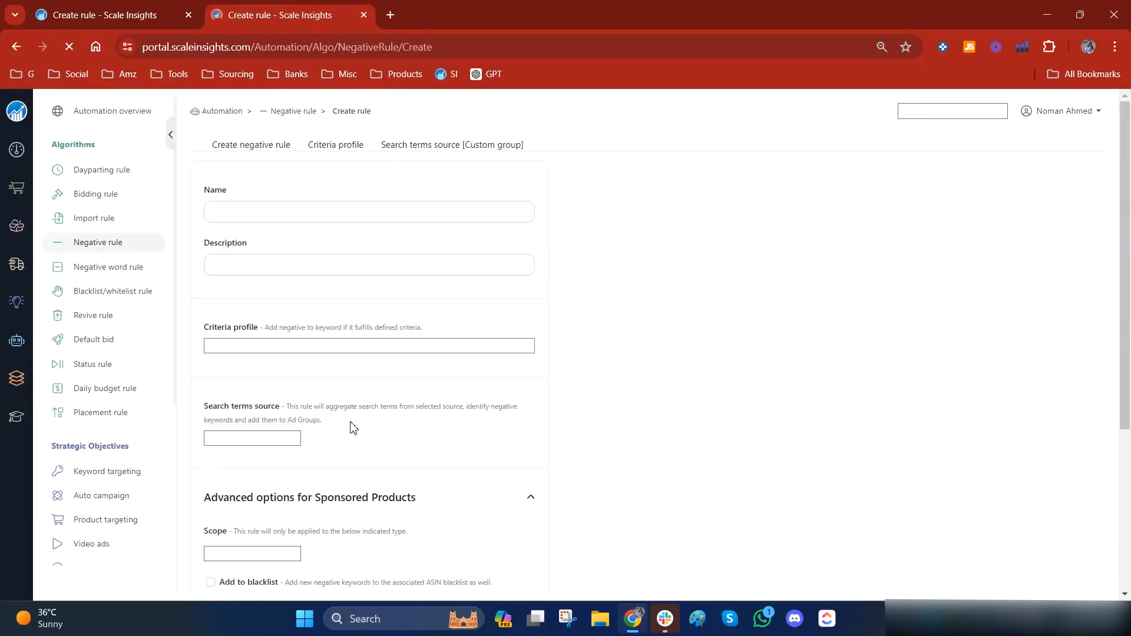
- Search the criteria profiles for "tea" and assign Tea Set Non Converting ST to the negative rule
{"action": "left_click", "coordinate": [352, 367]}
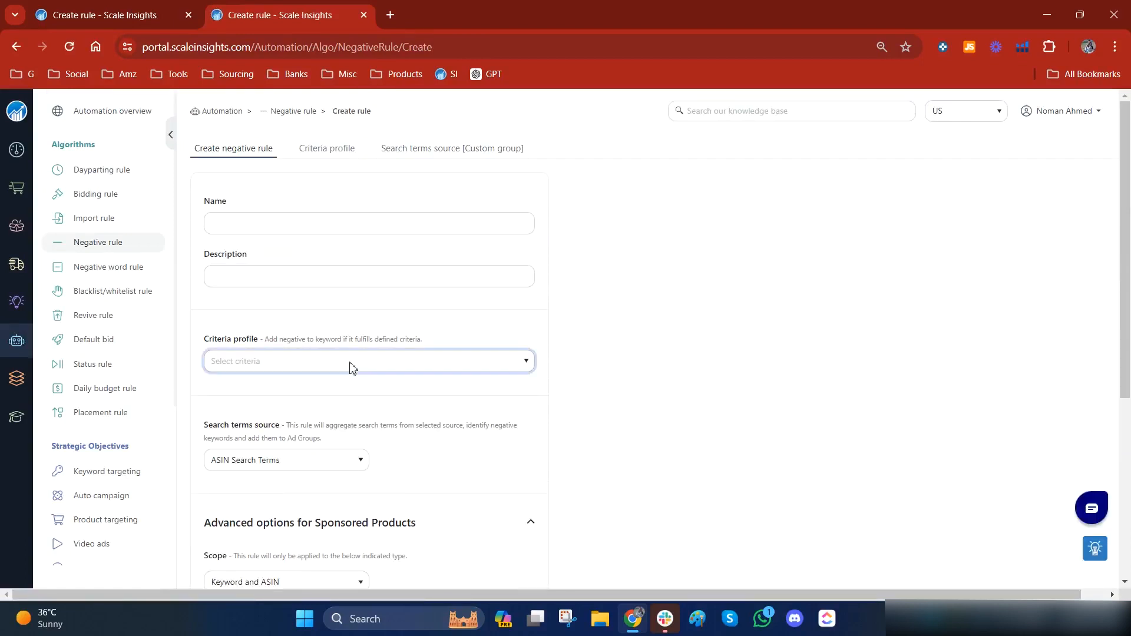
{"action": "type", "text": "tea"}
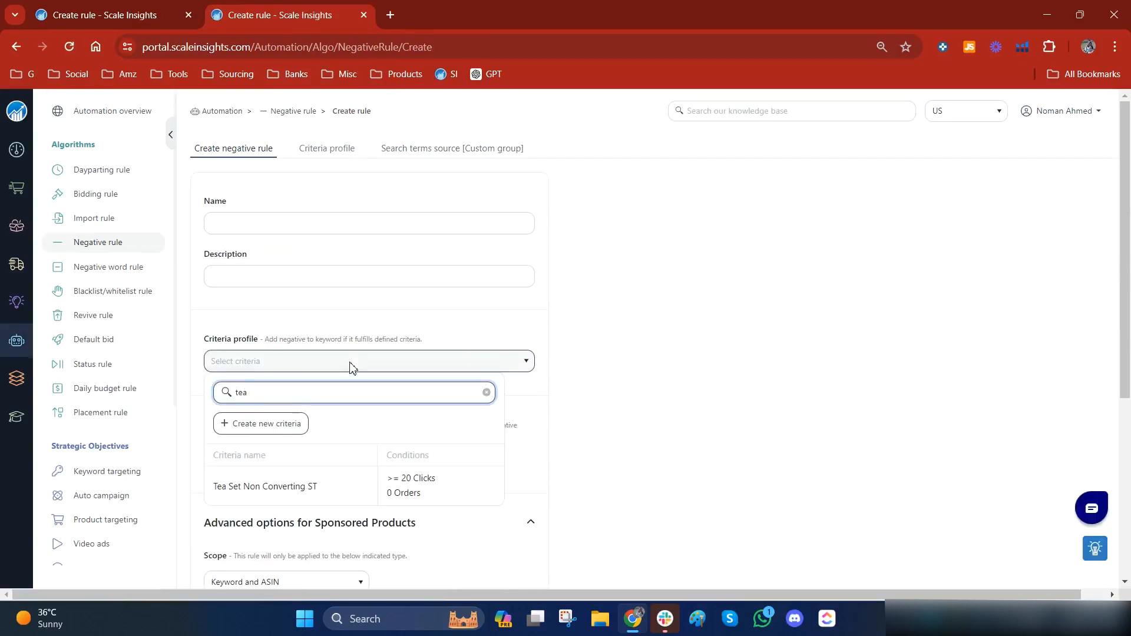
{"action": "left_click", "coordinate": [289, 500]}
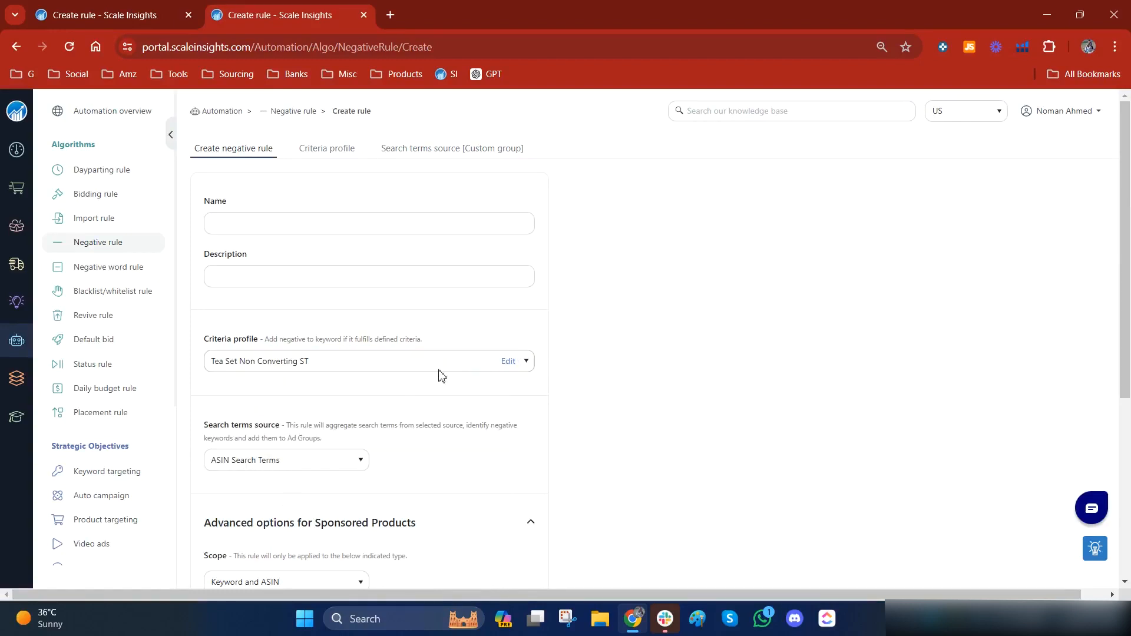
- Name the negative rule "Tea Set Non Converting ST"
{"action": "left_click", "coordinate": [311, 219]}
{"action": "type", "text": "Tea Set"}
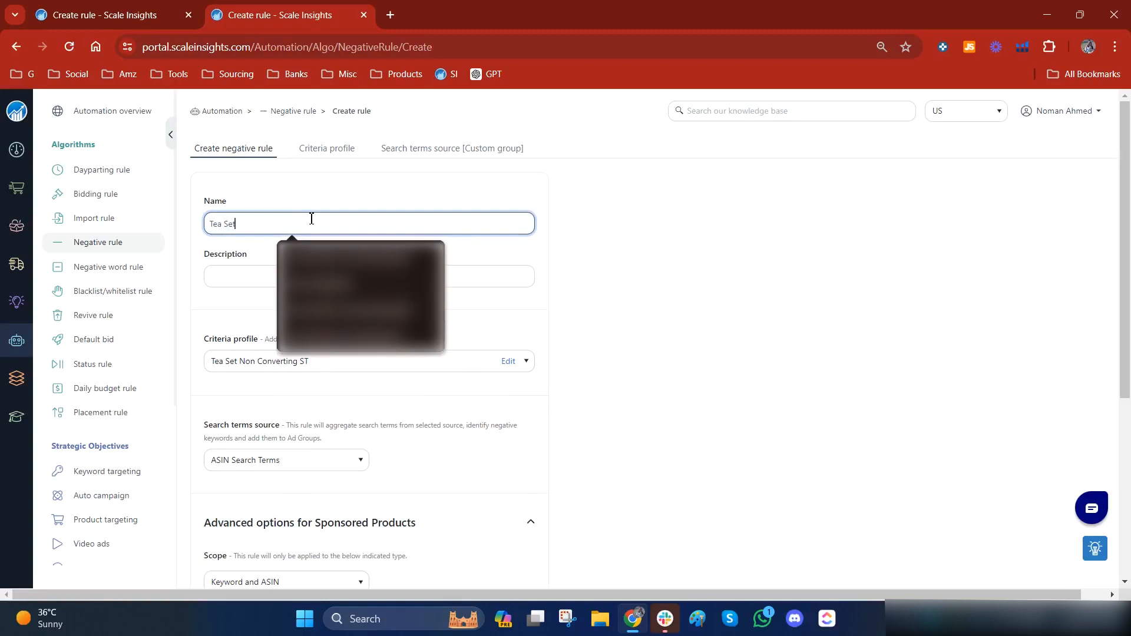
{"action": "type", "text": " Non Conve"}
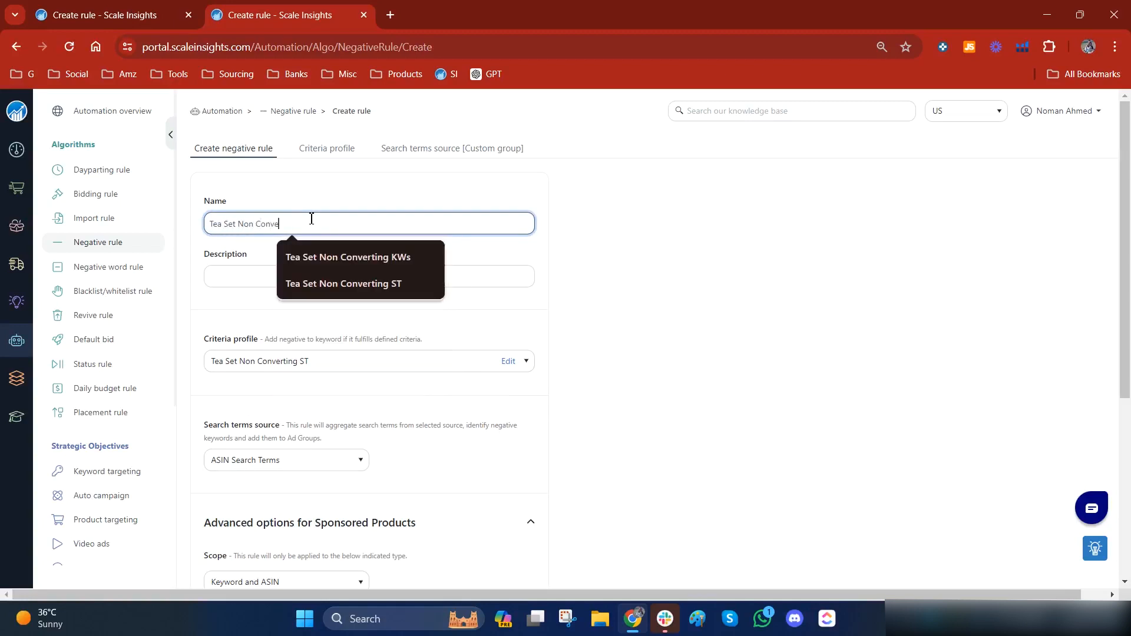
{"action": "type", "text": "rting ST"}
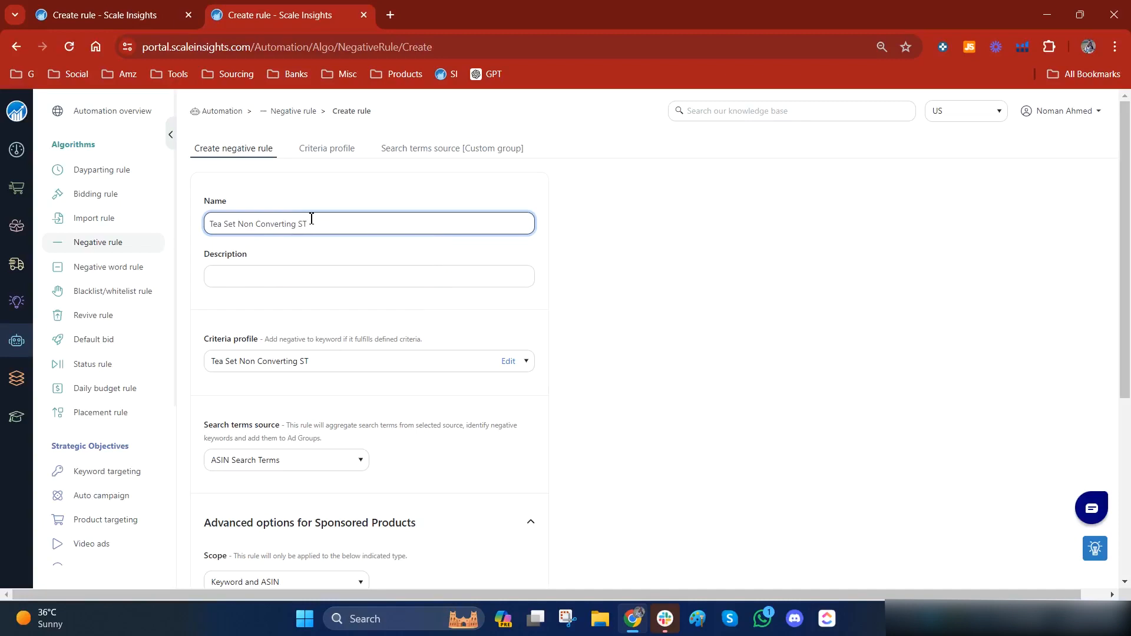
{"action": "left_click", "coordinate": [327, 302]}
- Set the rule's search terms source to Campaign and choose Keyword and ASIN as its scope
{"action": "scroll", "coordinate": [330, 365], "scroll_direction": "down", "scroll_amount": 3}
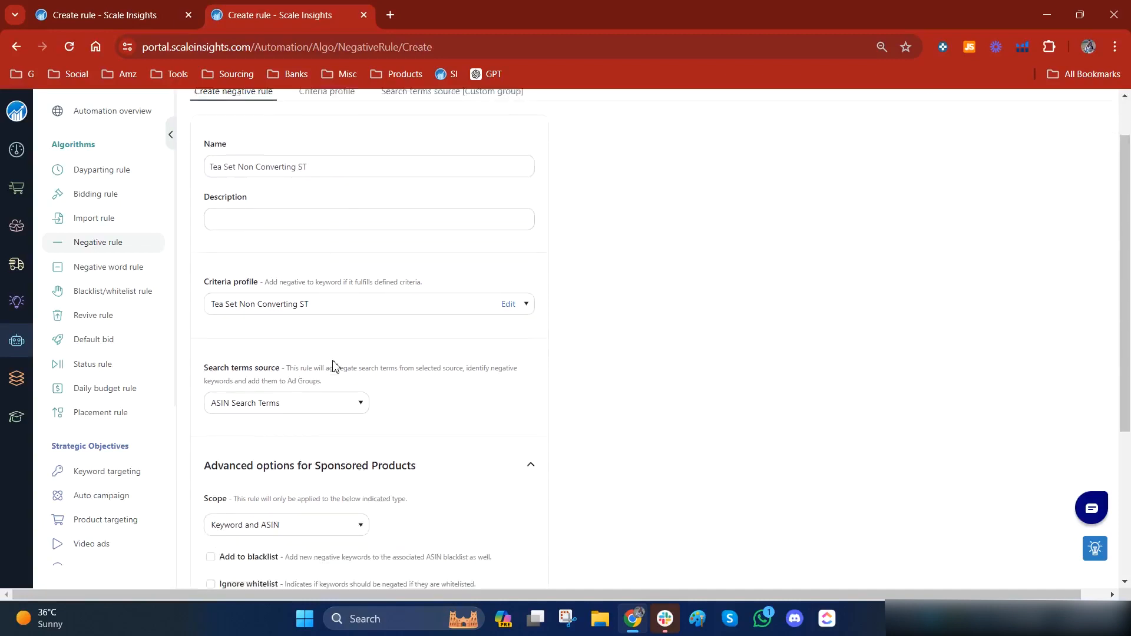
{"action": "left_click", "coordinate": [321, 316]}
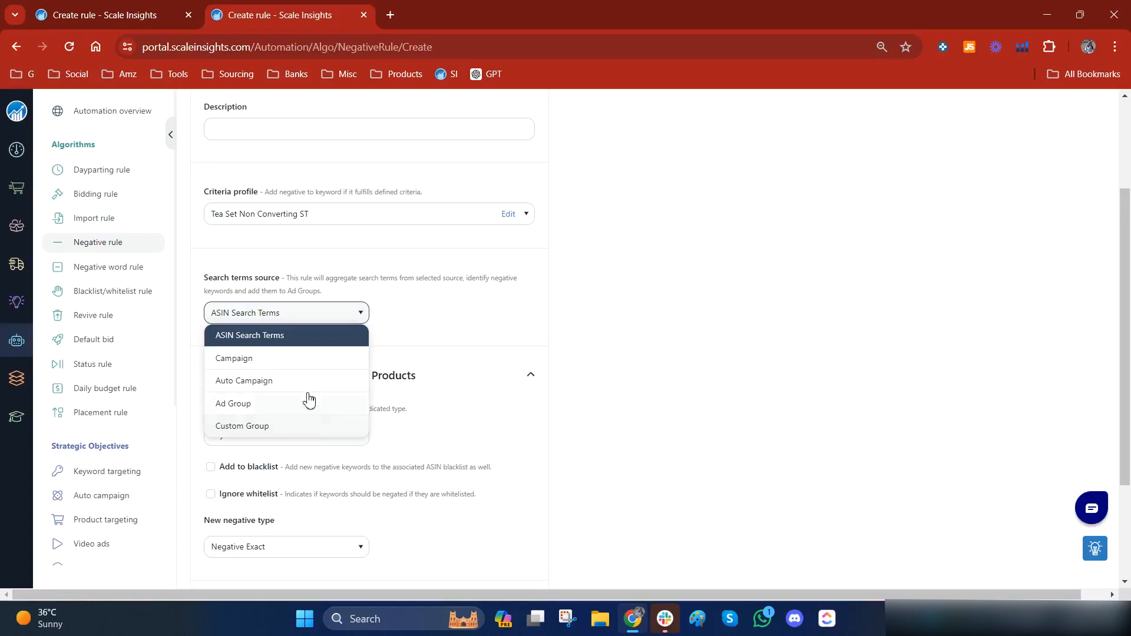
{"action": "left_click", "coordinate": [302, 369]}
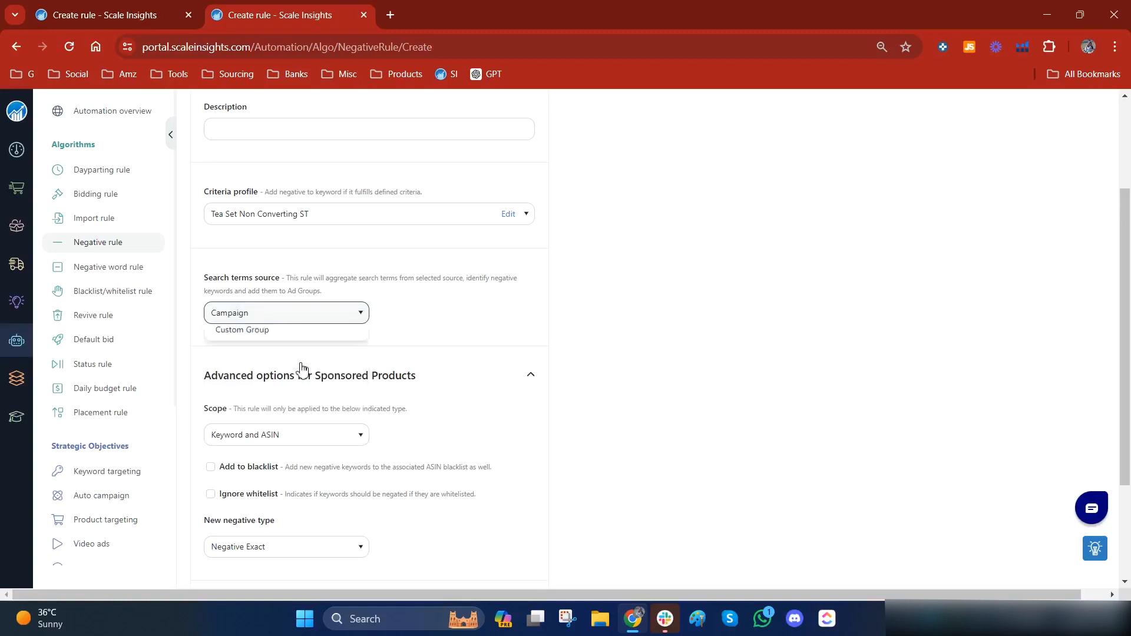
{"action": "scroll", "coordinate": [310, 361], "scroll_direction": "down", "scroll_amount": 3}
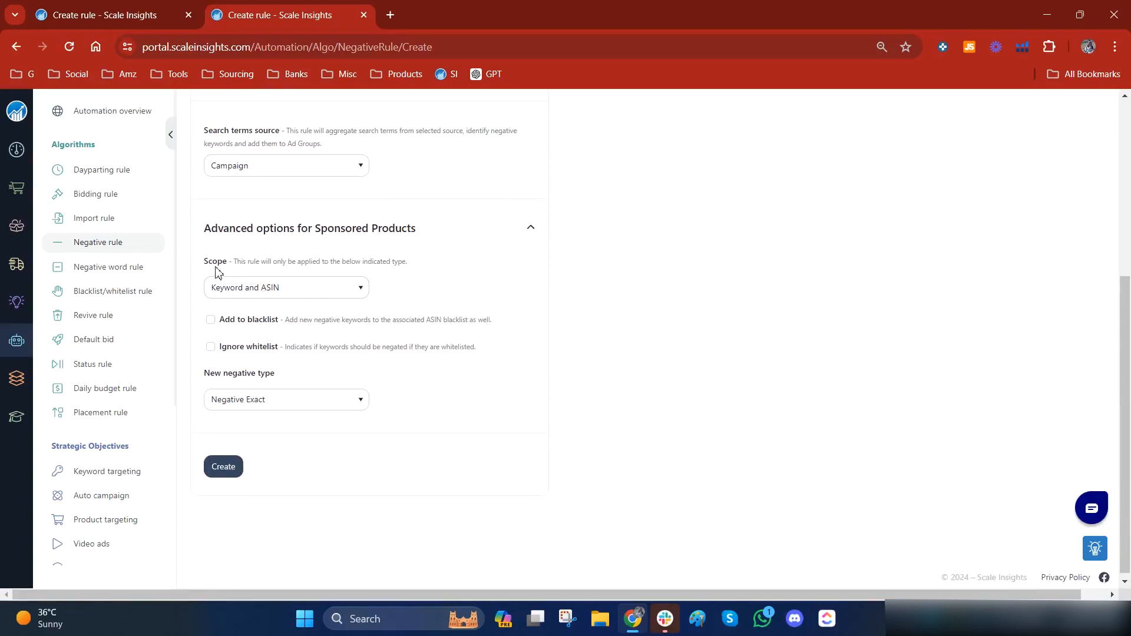
{"action": "left_click", "coordinate": [304, 292]}
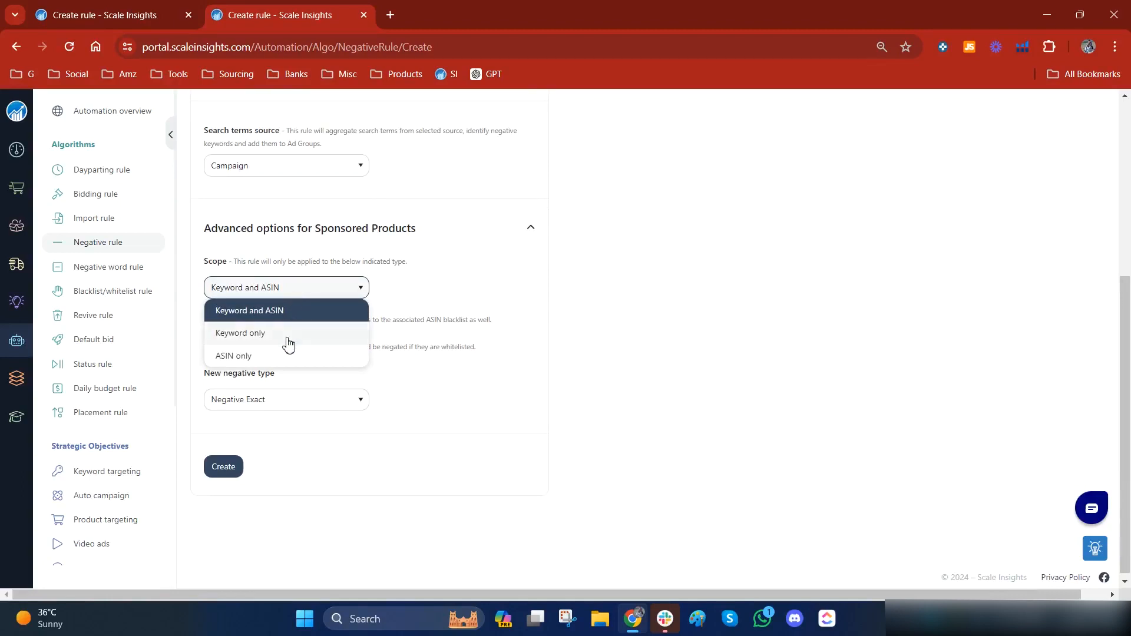
{"action": "left_click", "coordinate": [329, 318]}
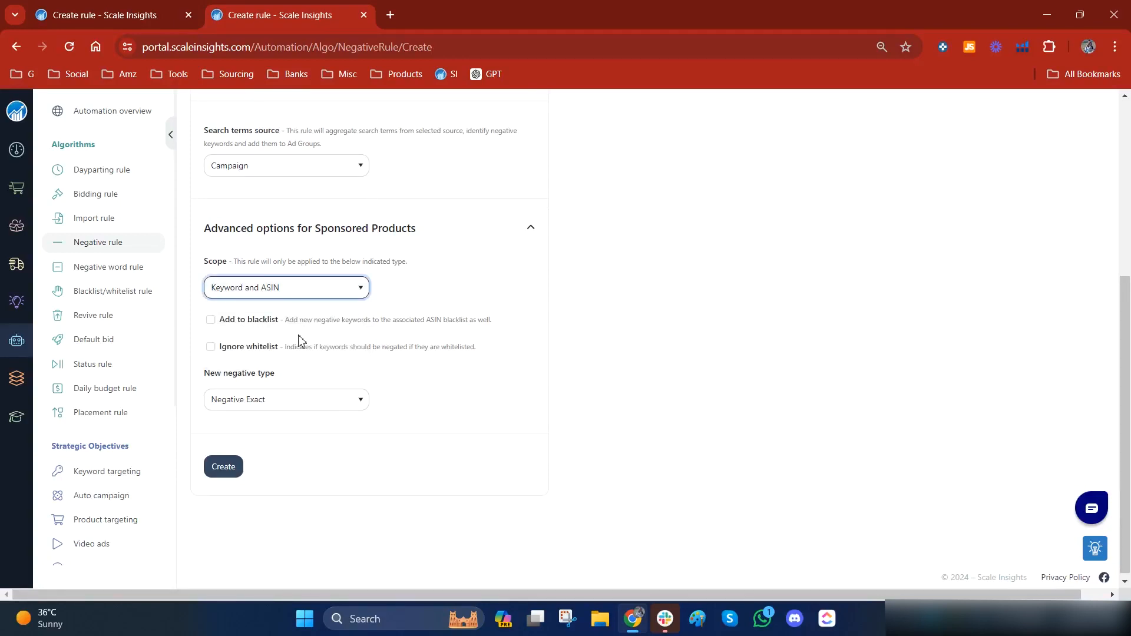
- Try the Add to blacklist and Ignore whitelist options one after the other, clearing each again
{"action": "left_click", "coordinate": [214, 321]}
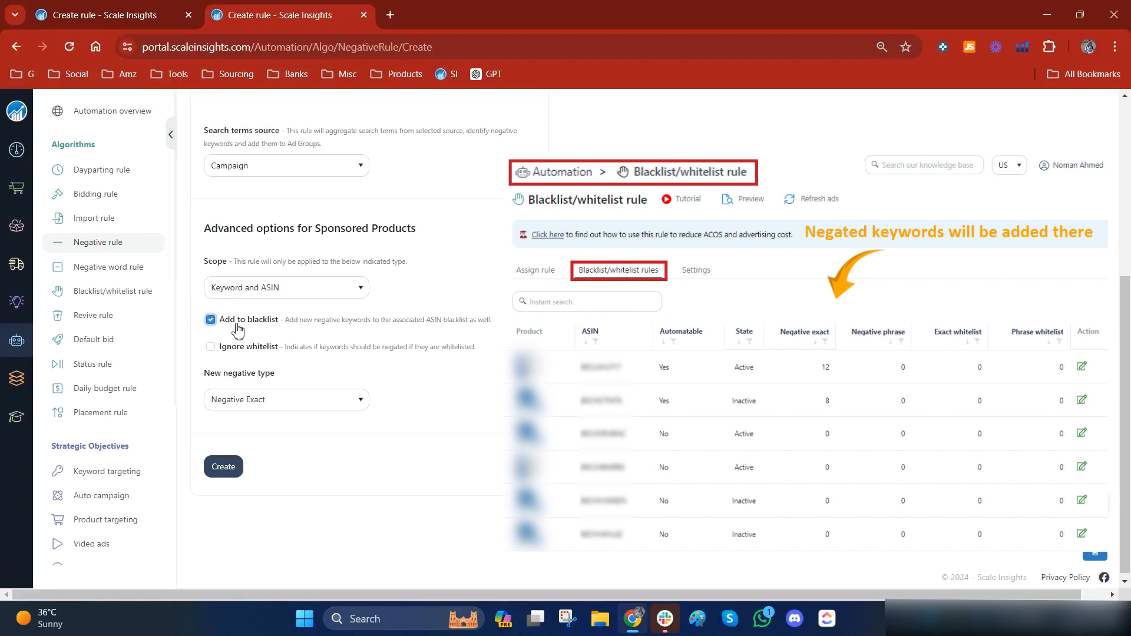
{"action": "left_click", "coordinate": [212, 321]}
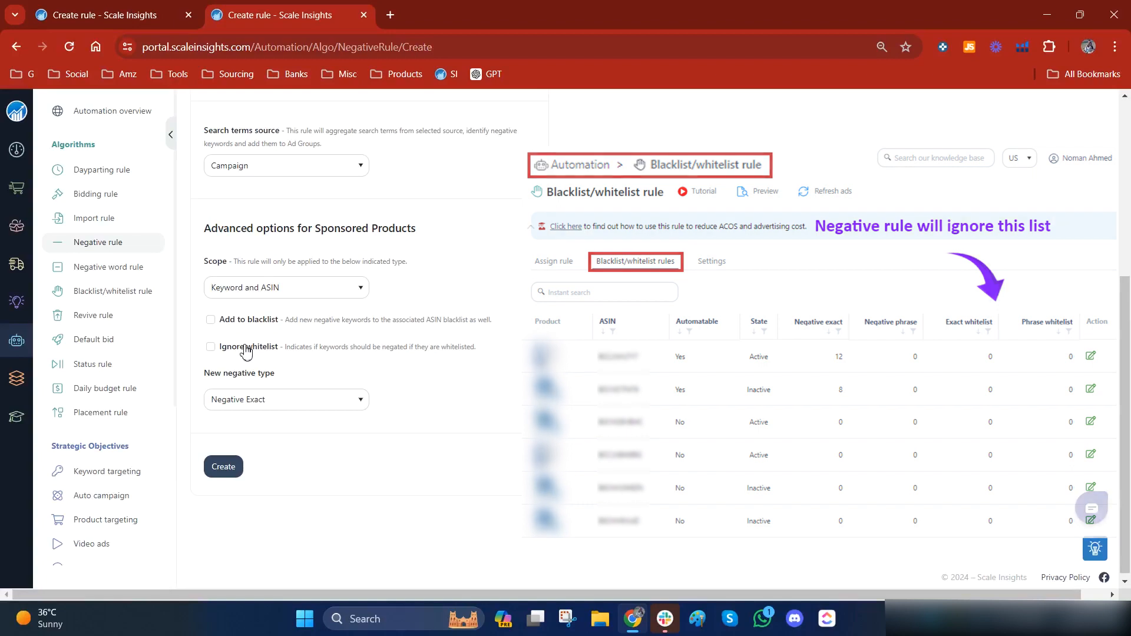
{"action": "left_click", "coordinate": [211, 347]}
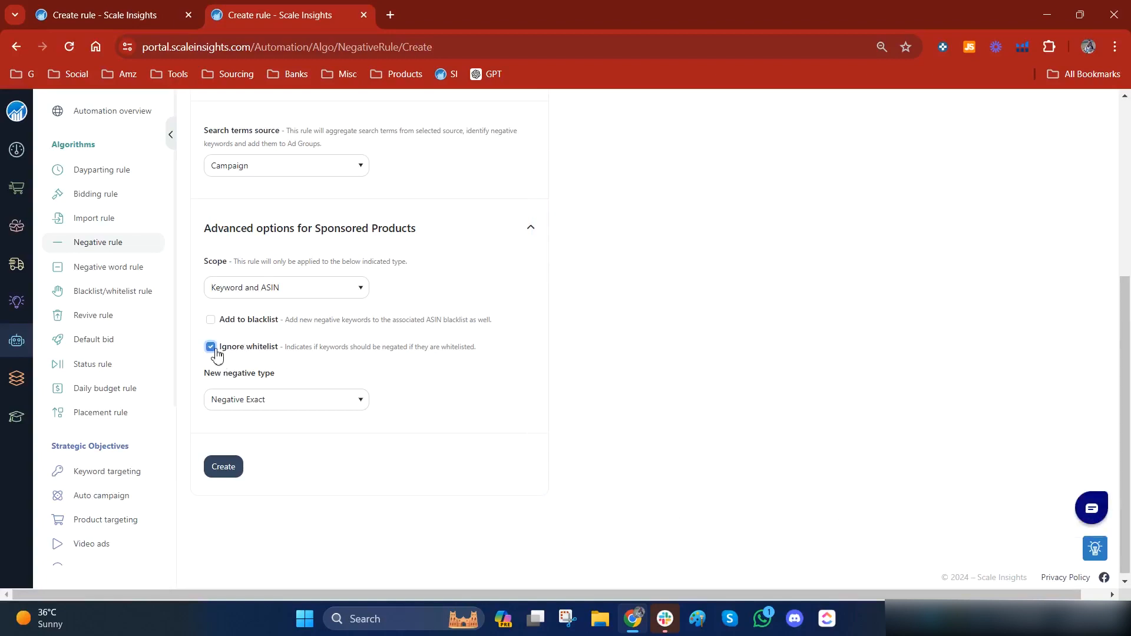
{"action": "left_click", "coordinate": [211, 348]}
- Choose Negative Exact as the rule's new negative type
{"action": "left_click", "coordinate": [284, 400]}
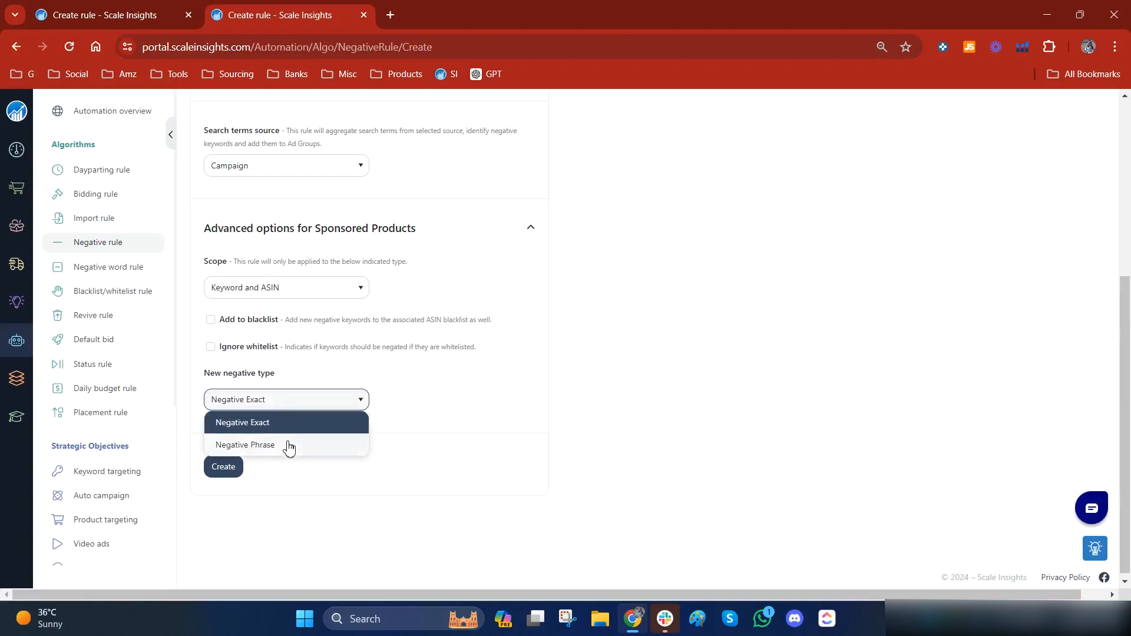
{"action": "left_click", "coordinate": [294, 425]}
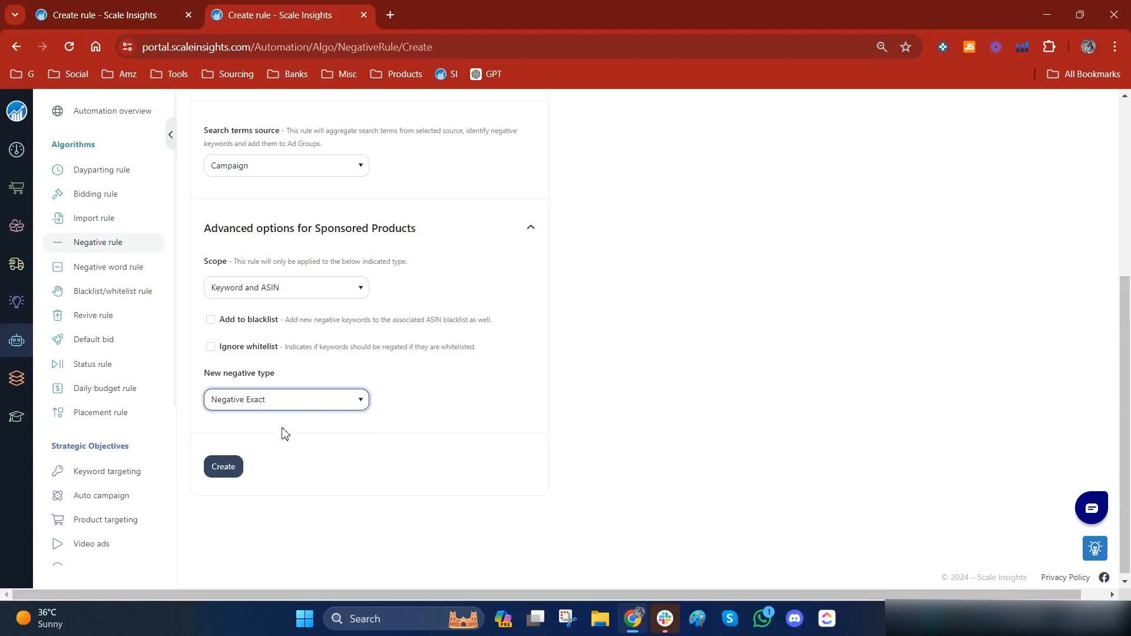
- Create the configured negative rule and start another new negative rule
{"action": "left_click", "coordinate": [232, 470]}
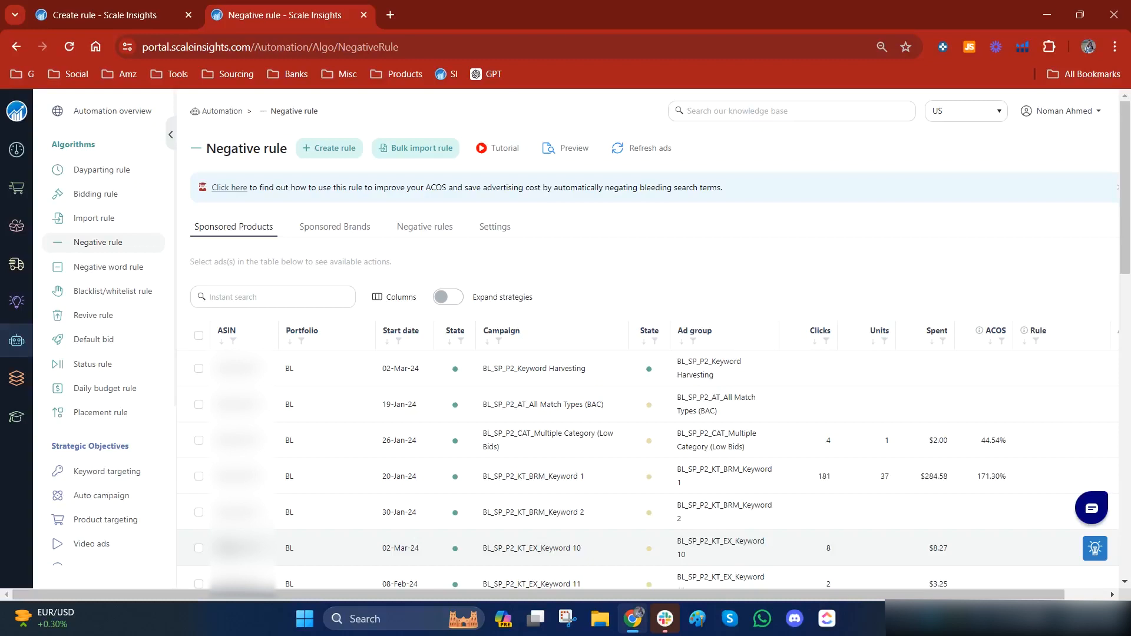
{"action": "left_click", "coordinate": [358, 149]}
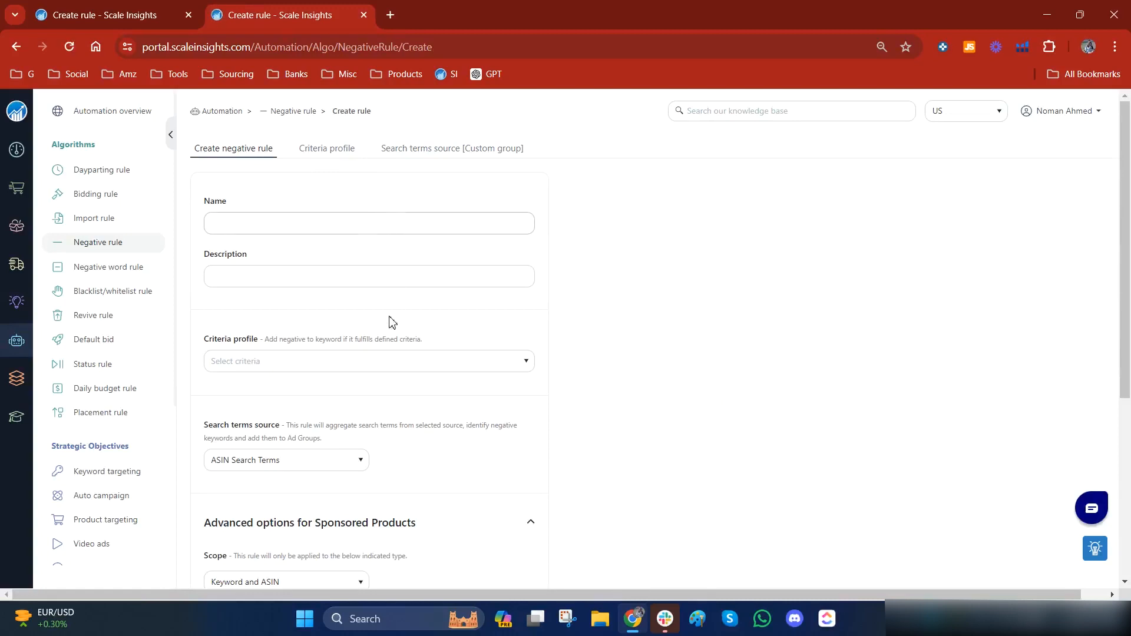
- Start a new criteria profile for the rule and name it "Tea Set Poor Converting ST"
{"action": "left_click", "coordinate": [361, 373]}
{"action": "left_click", "coordinate": [298, 430]}
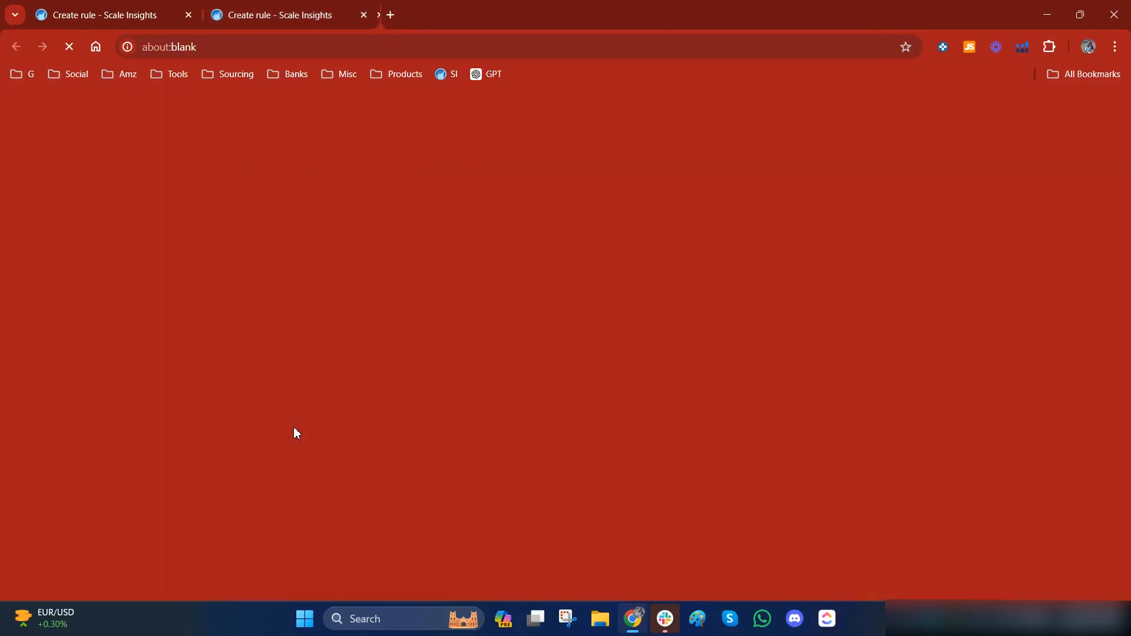
{"action": "left_click", "coordinate": [309, 172]}
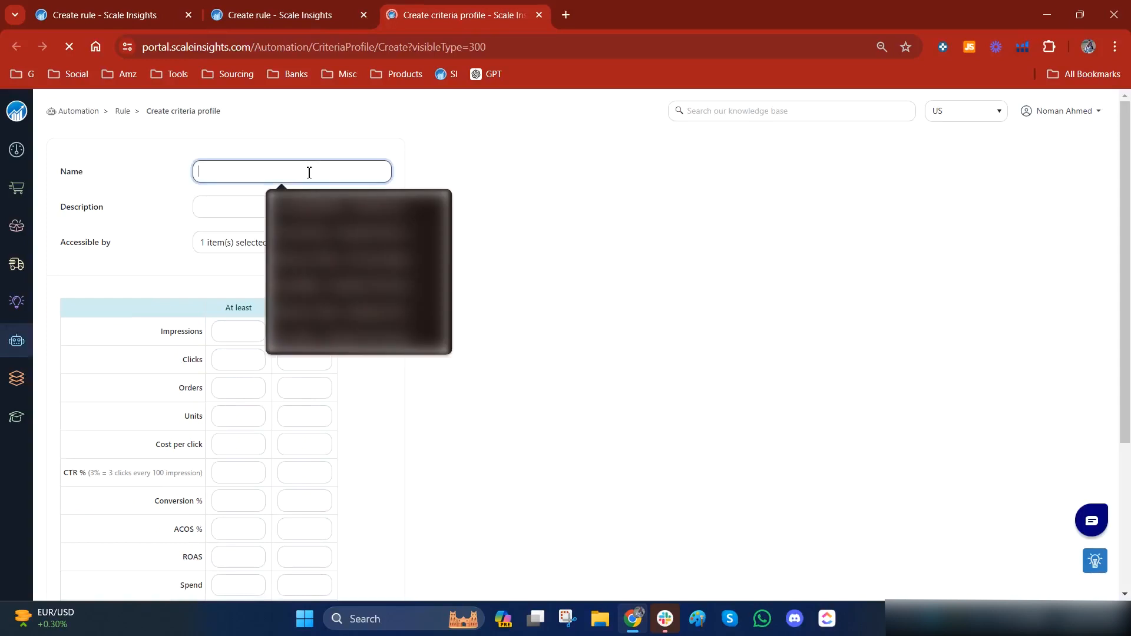
{"action": "type", "text": "Tea "}
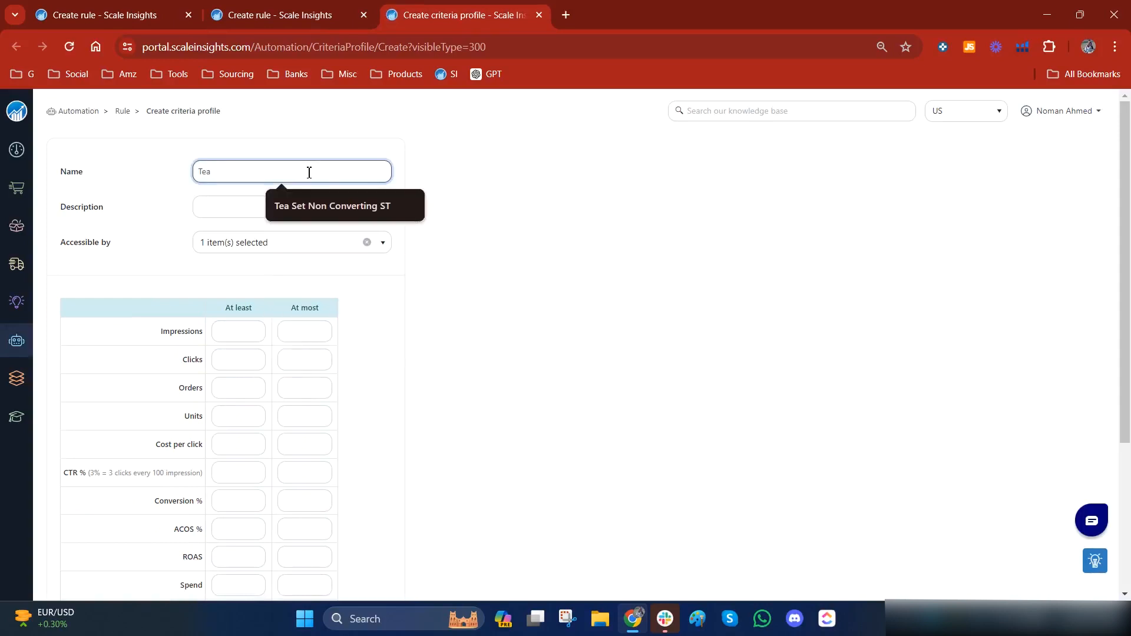
{"action": "type", "text": "Set Poor Converting ST"}
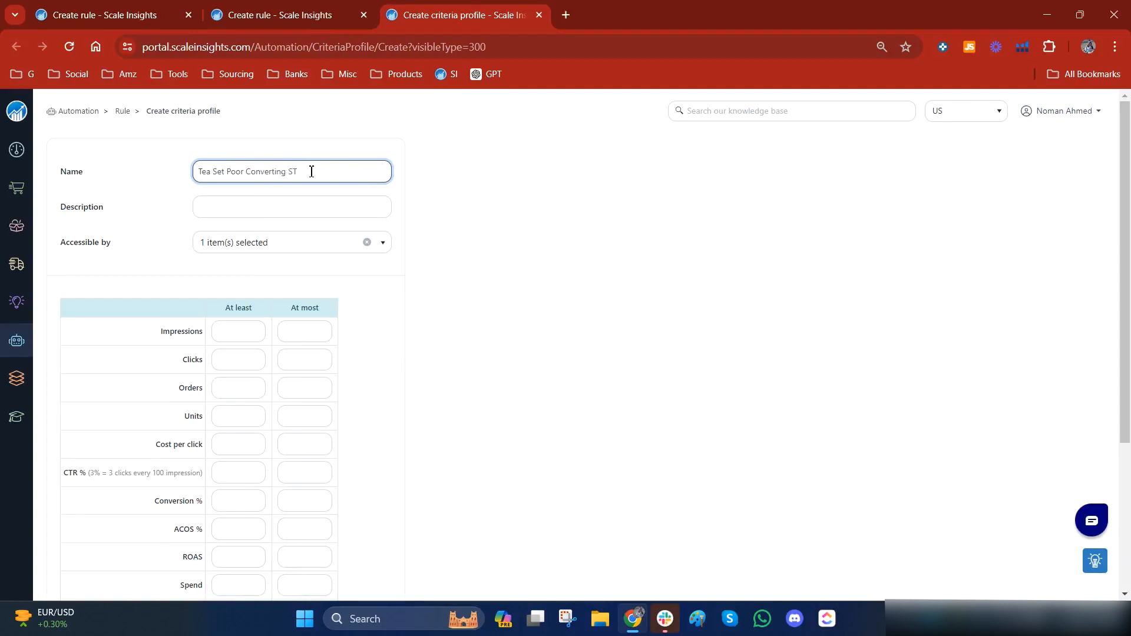
{"action": "left_click", "coordinate": [370, 318]}
- Set the profile's conversion to at most 5% and ACOS to at least 60%, and create the profile
{"action": "scroll", "coordinate": [394, 272], "scroll_direction": "down", "scroll_amount": 4}
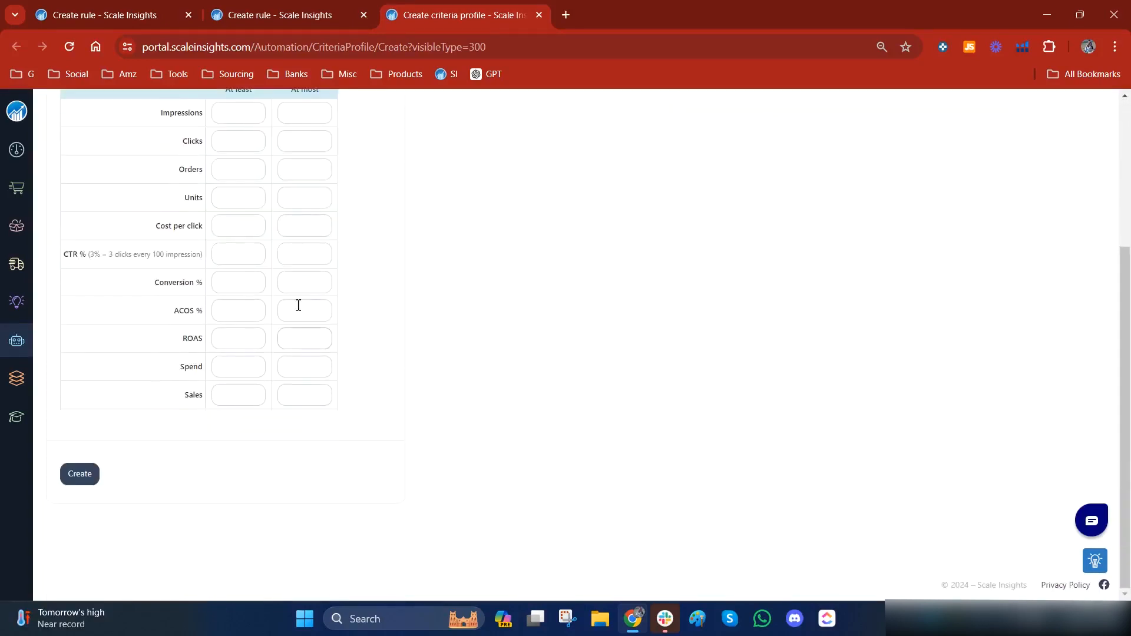
{"action": "left_click", "coordinate": [300, 285]}
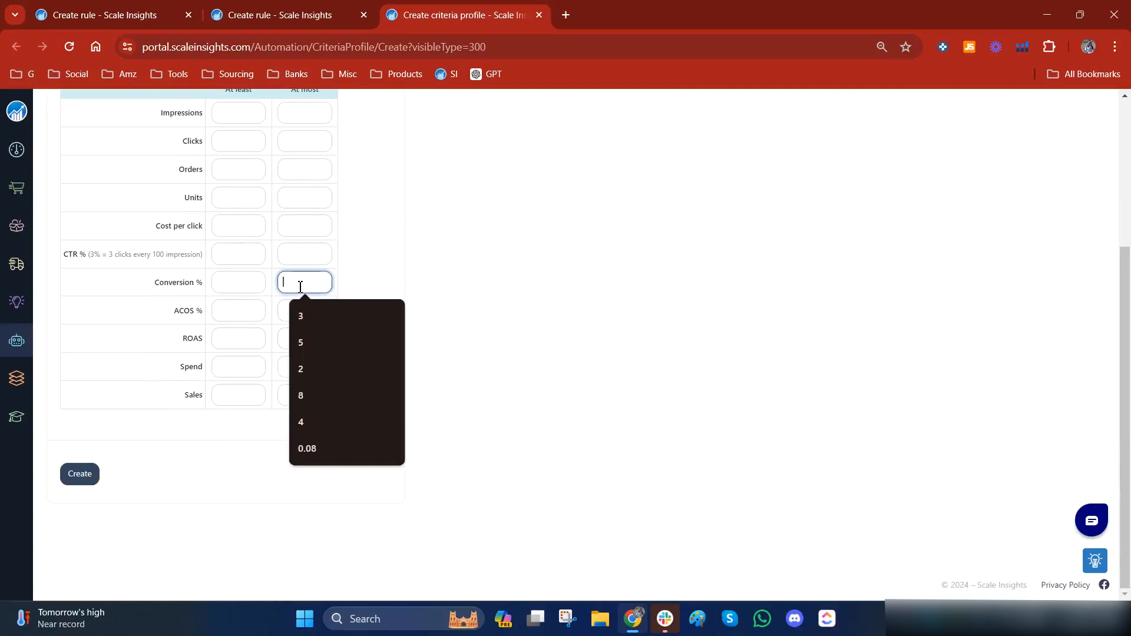
{"action": "type", "text": "5"}
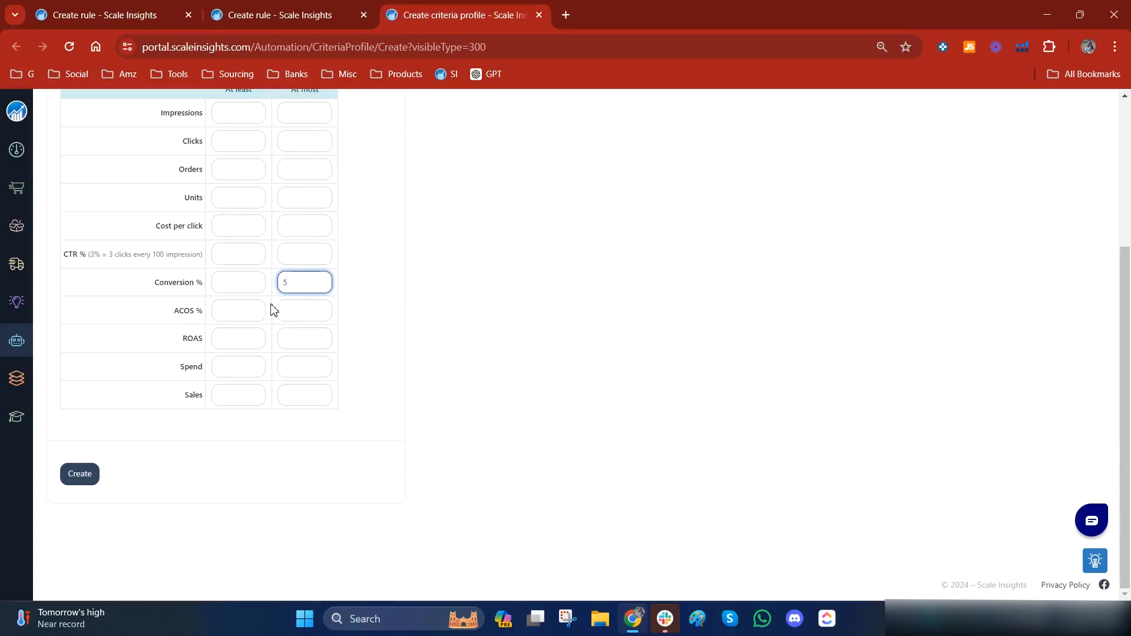
{"action": "left_click", "coordinate": [232, 318]}
{"action": "type", "text": "60"}
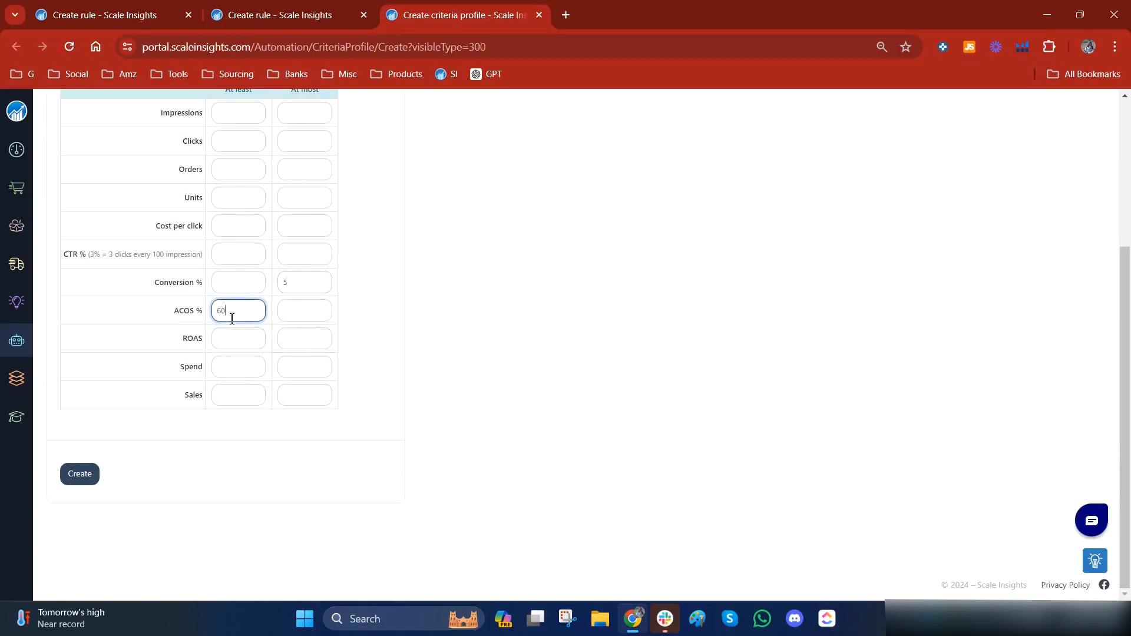
{"action": "left_click", "coordinate": [300, 446]}
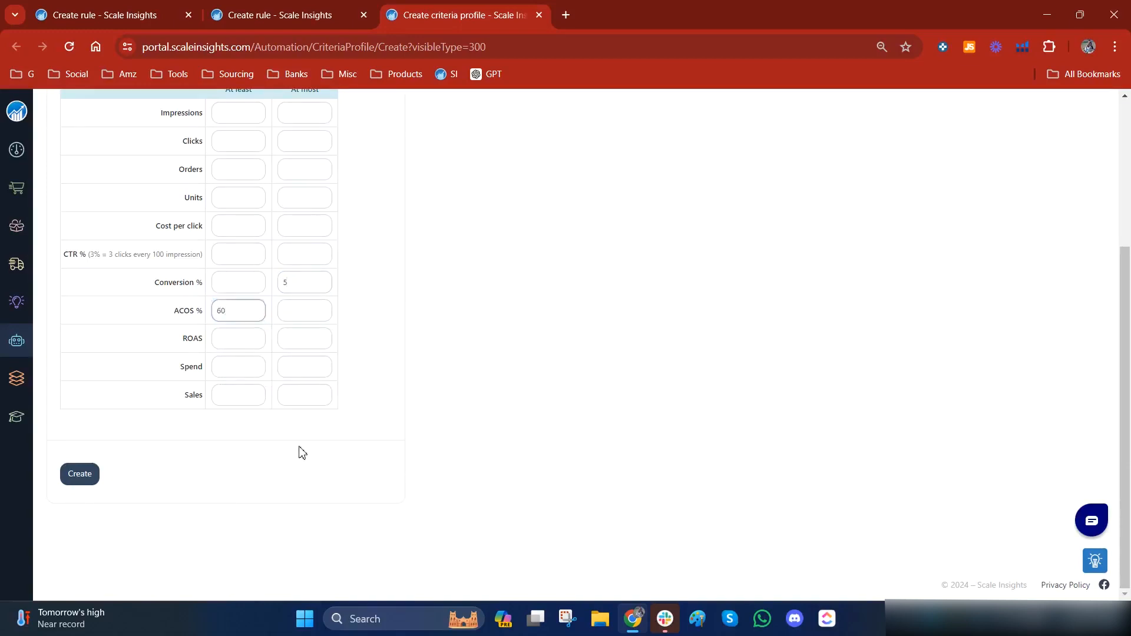
{"action": "left_click", "coordinate": [81, 474]}
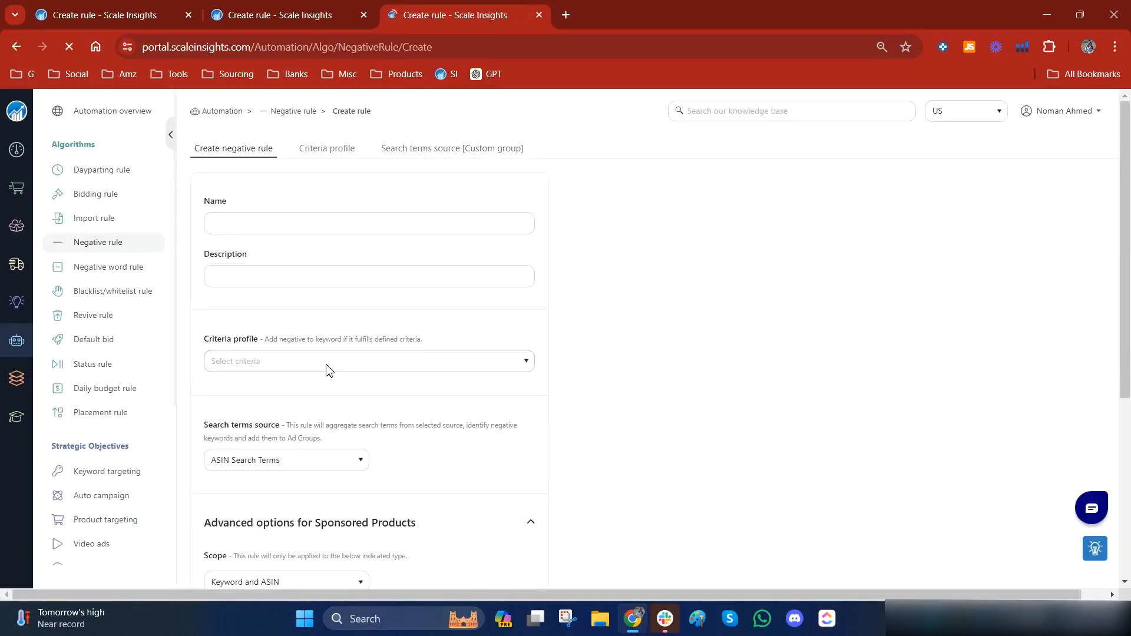
- Choose the Tea Set Poor Converting ST criteria profile for the new negative rule and give the rule the same name
{"action": "left_click", "coordinate": [328, 368]}
{"action": "type", "text": "Tea"}
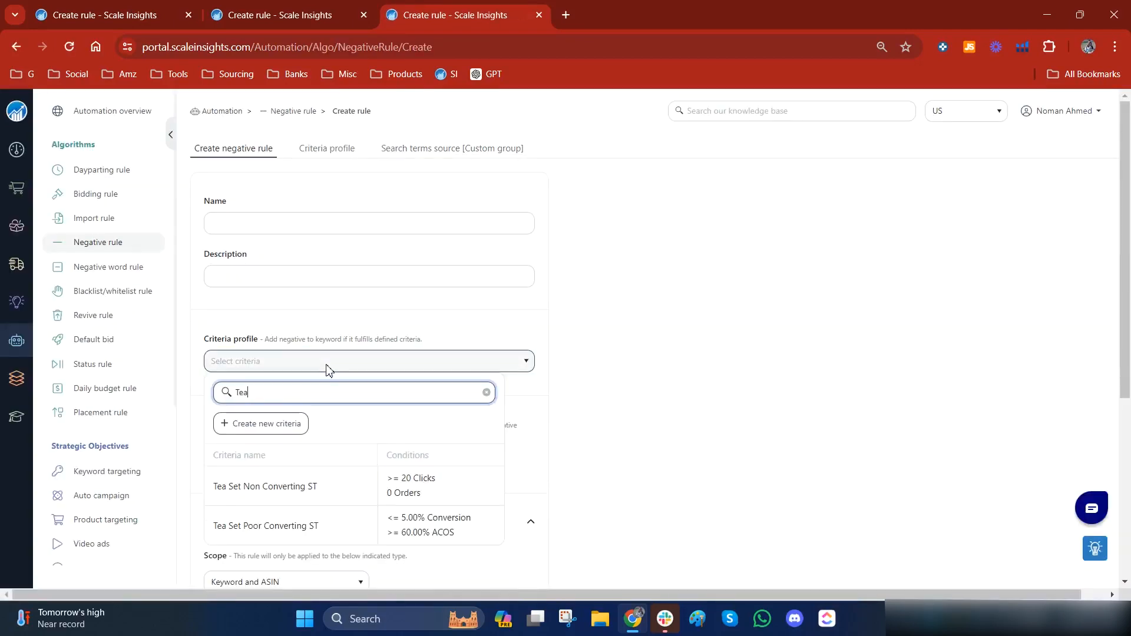
{"action": "left_click", "coordinate": [305, 533]}
{"action": "left_click", "coordinate": [277, 234]}
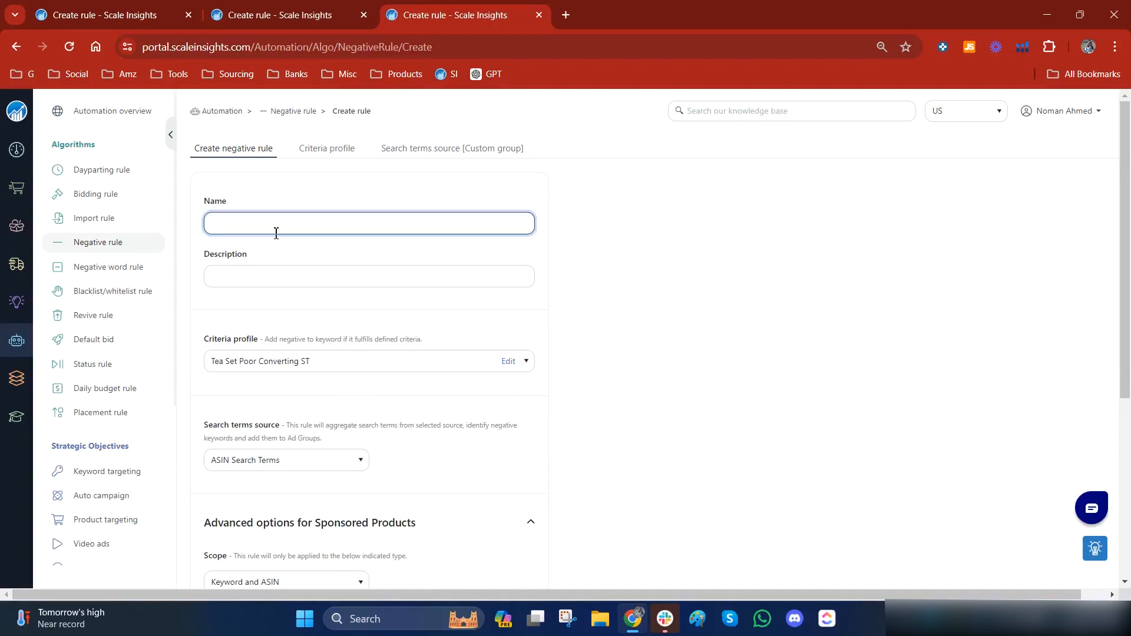
{"action": "type", "text": "Tea Set Poor Converting ST"}
{"action": "left_click", "coordinate": [442, 328]}
- Set the rule's search terms source to Campaign and create the rule
{"action": "scroll", "coordinate": [306, 377], "scroll_direction": "down", "scroll_amount": 1}
{"action": "scroll", "coordinate": [306, 377], "scroll_direction": "down", "scroll_amount": 1}
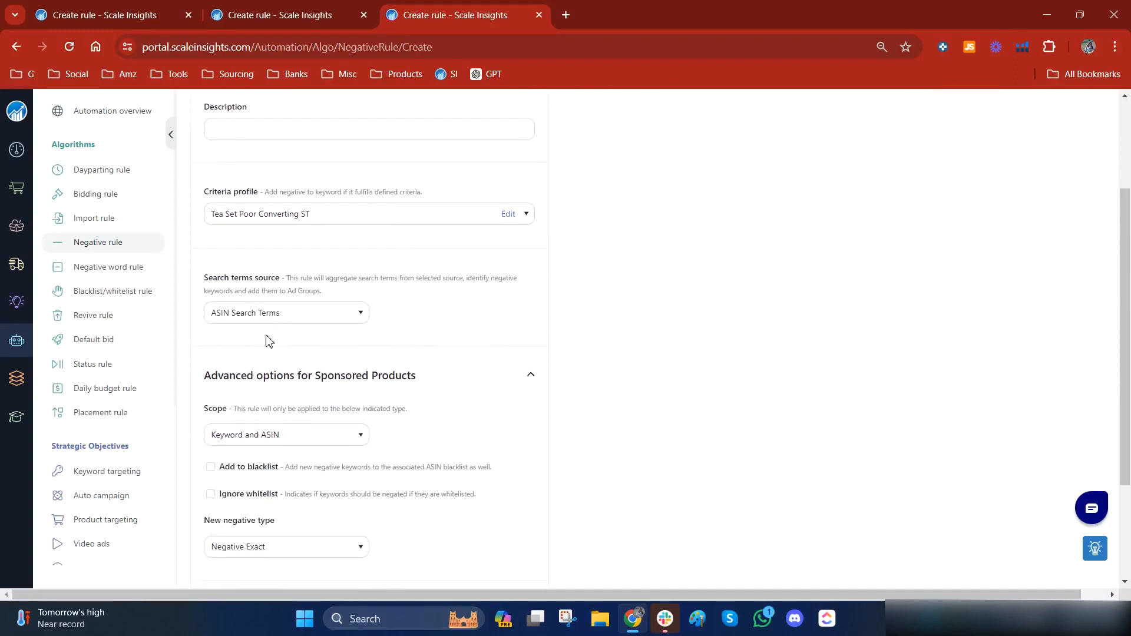
{"action": "left_click", "coordinate": [299, 313]}
{"action": "left_click", "coordinate": [295, 356]}
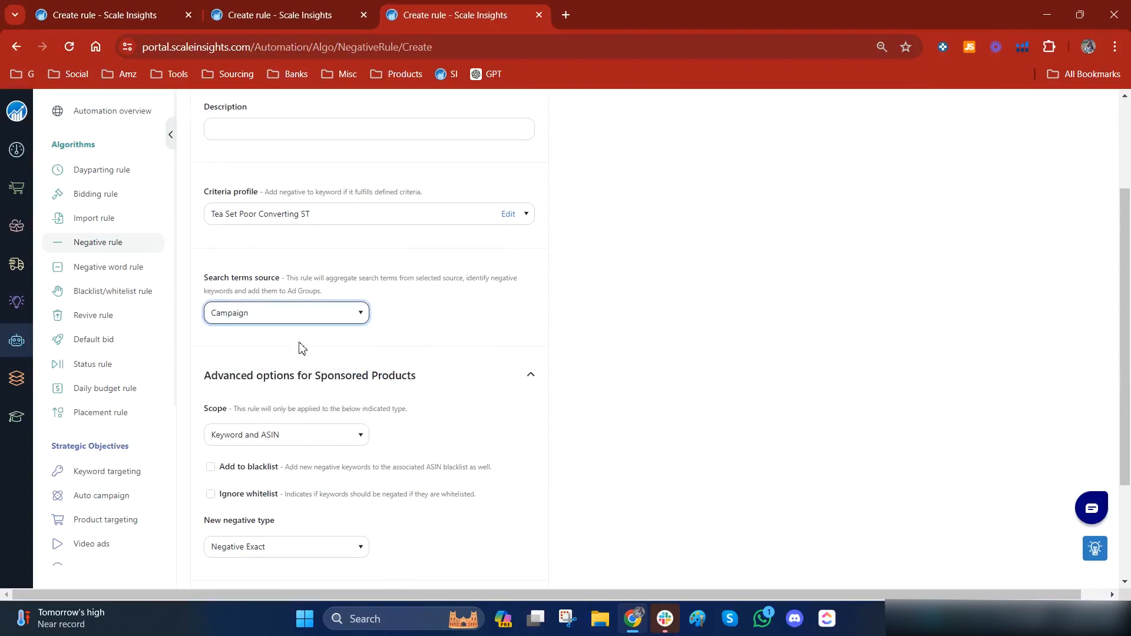
{"action": "scroll", "coordinate": [300, 346], "scroll_direction": "down", "scroll_amount": 1}
{"action": "scroll", "coordinate": [301, 347], "scroll_direction": "down", "scroll_amount": 2}
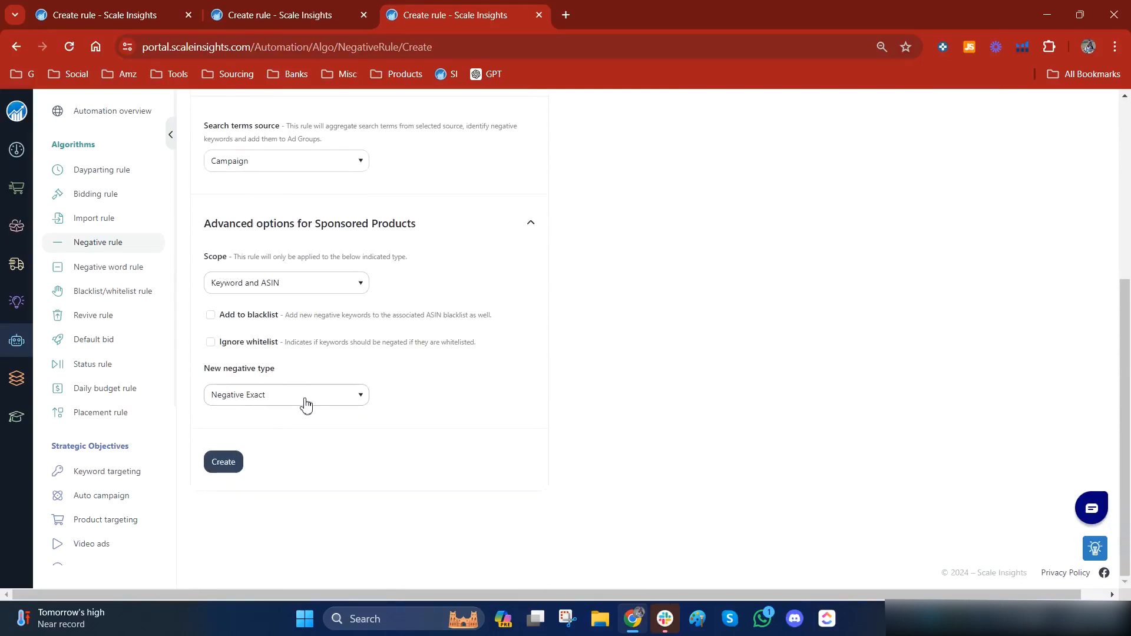
{"action": "left_click", "coordinate": [234, 462]}
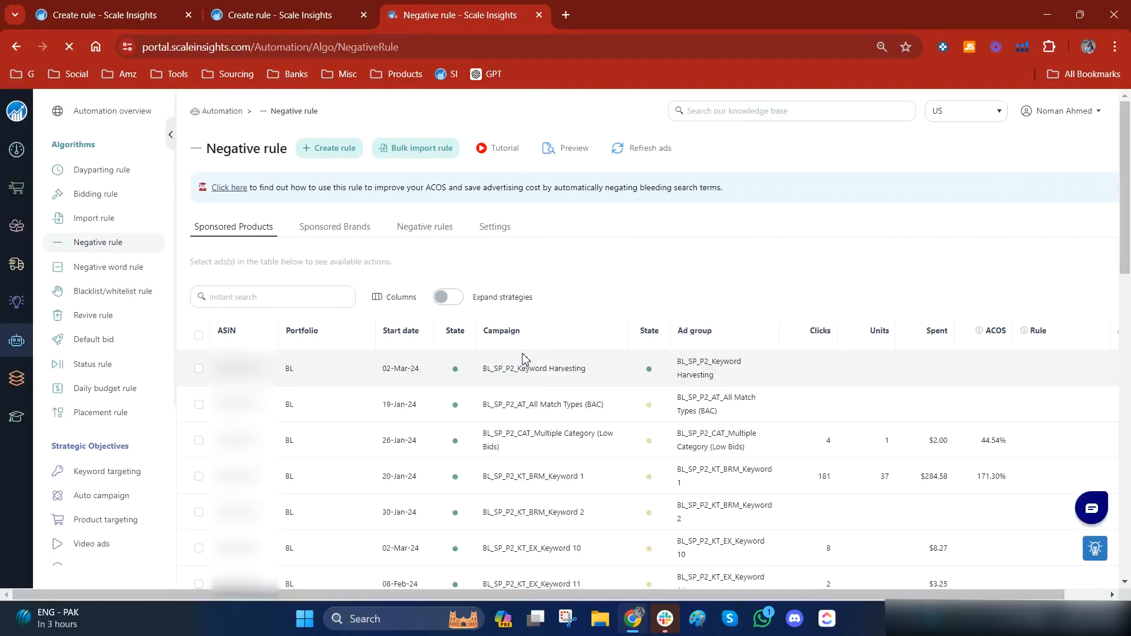
- Filter the list of negative rules by "Tea" and review the conditions of the tea set rules
{"action": "left_click", "coordinate": [437, 229]}
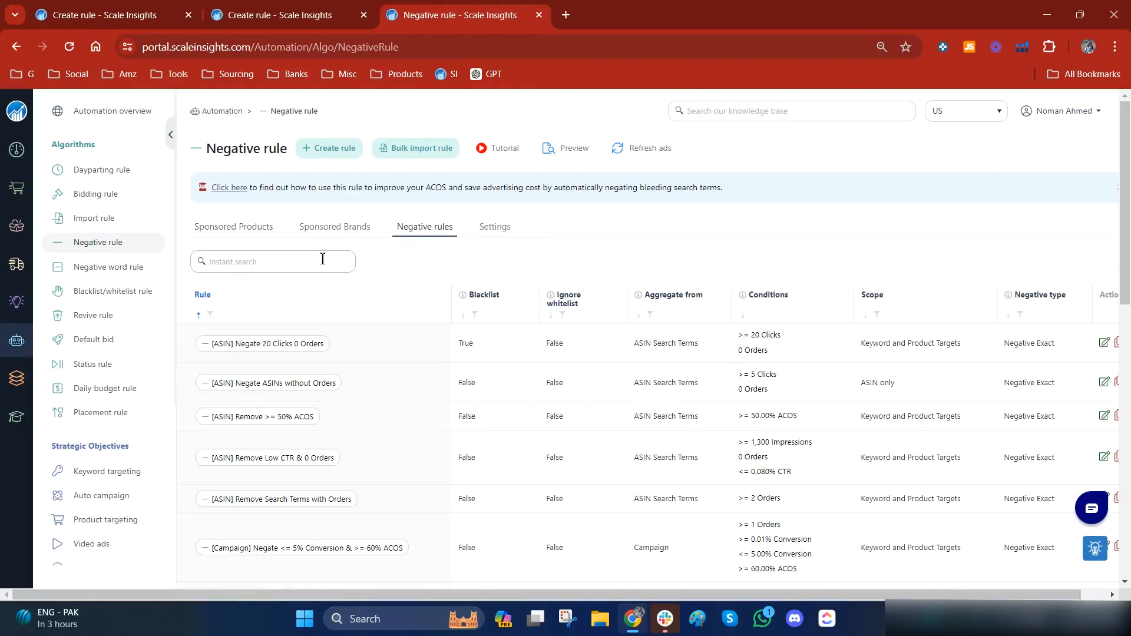
{"action": "left_click", "coordinate": [295, 260]}
{"action": "type", "text": "Tea"}
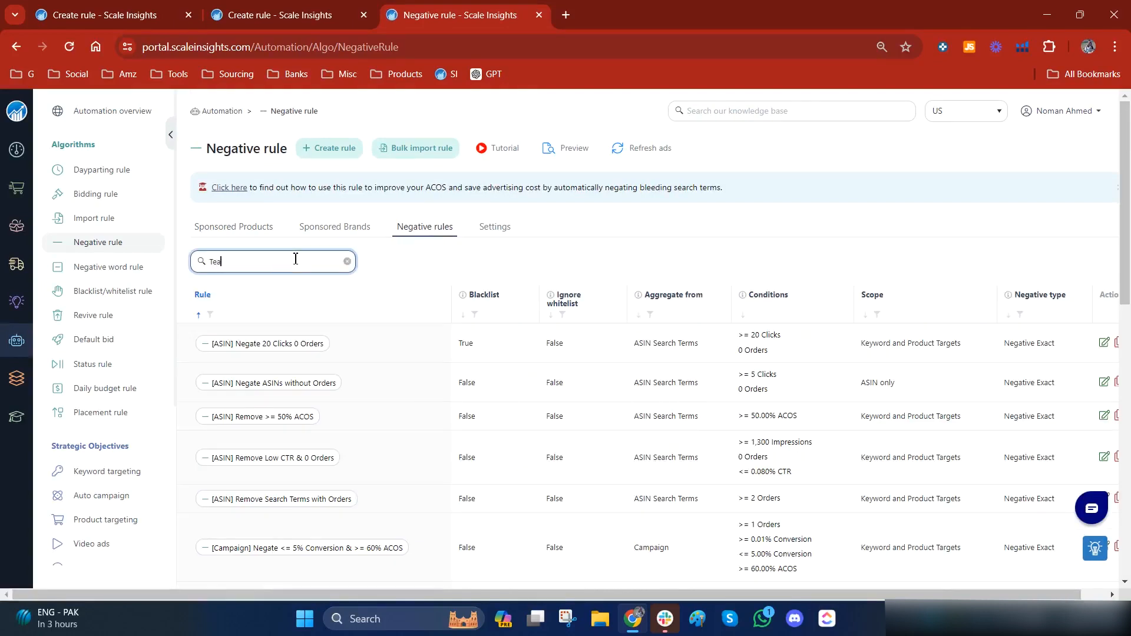
{"action": "left_click", "coordinate": [366, 278]}
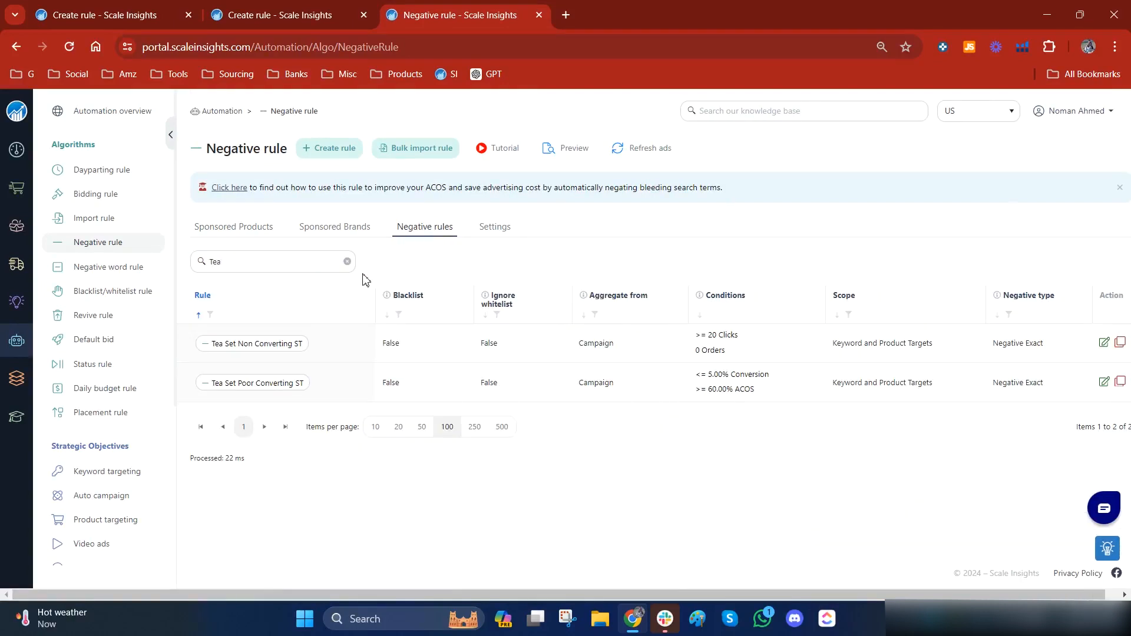
{"action": "mouse_move", "coordinate": [306, 352]}
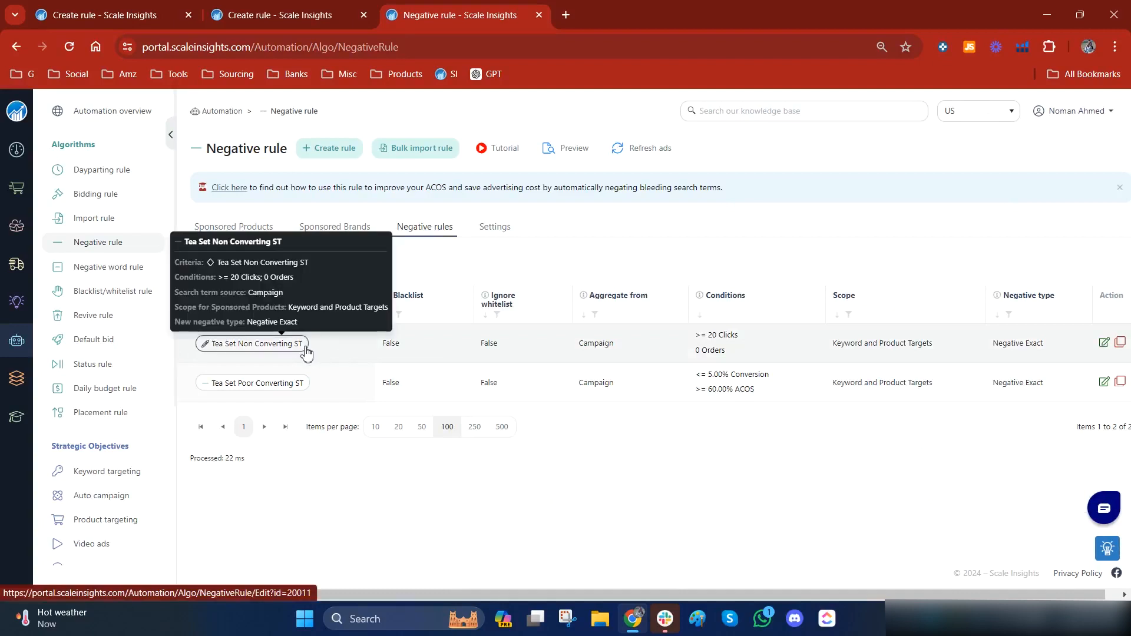
{"action": "mouse_move", "coordinate": [701, 351]}
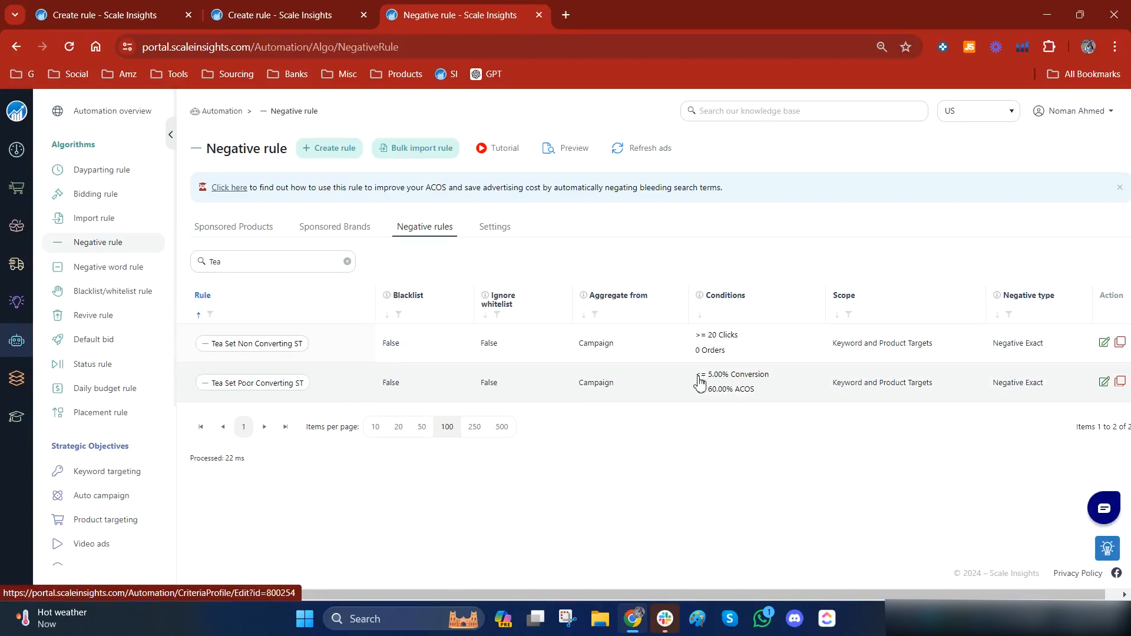
{"action": "mouse_move", "coordinate": [700, 383]}
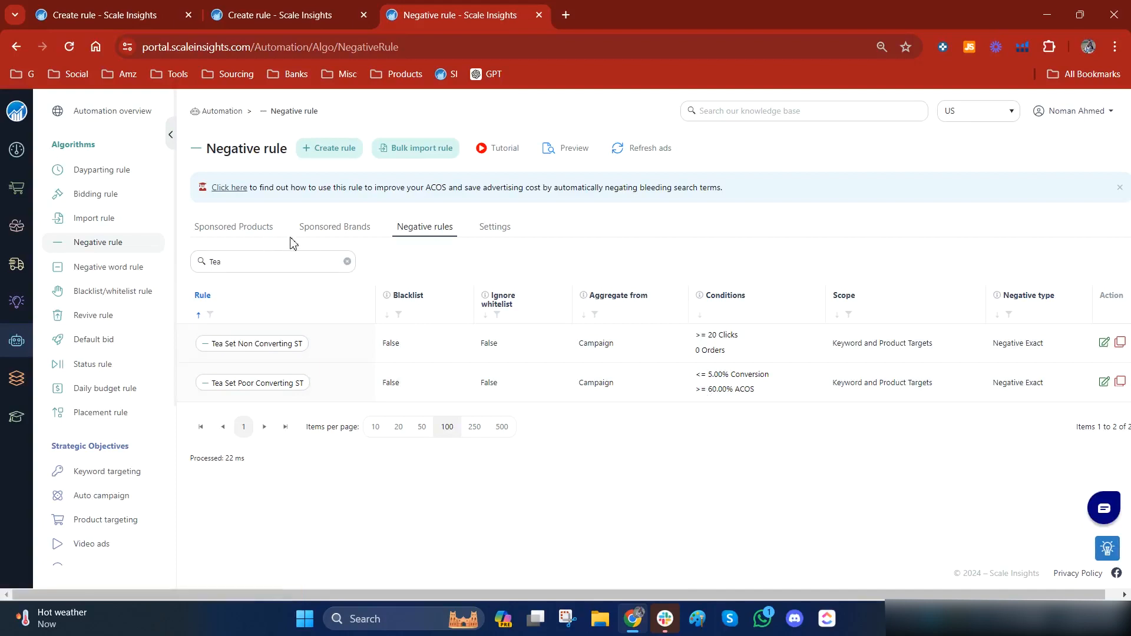
- Assign the Tea Set Non Converting ST and Tea Set Poor Converting ST rules to all Sponsored Products ads
{"action": "left_click", "coordinate": [257, 230]}
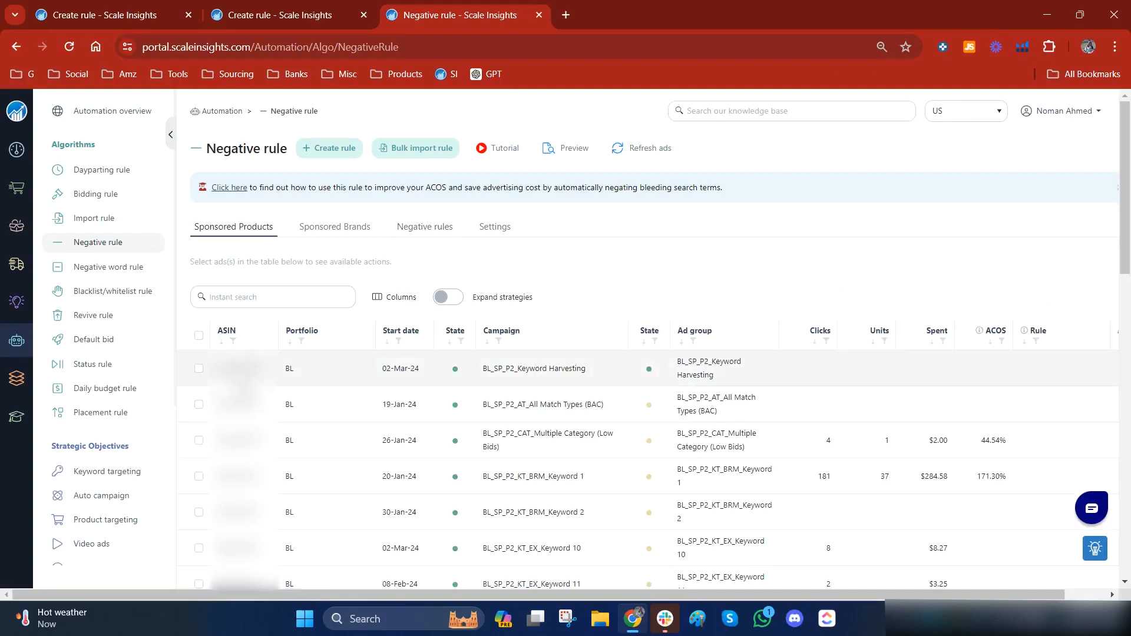
{"action": "left_click", "coordinate": [199, 405]}
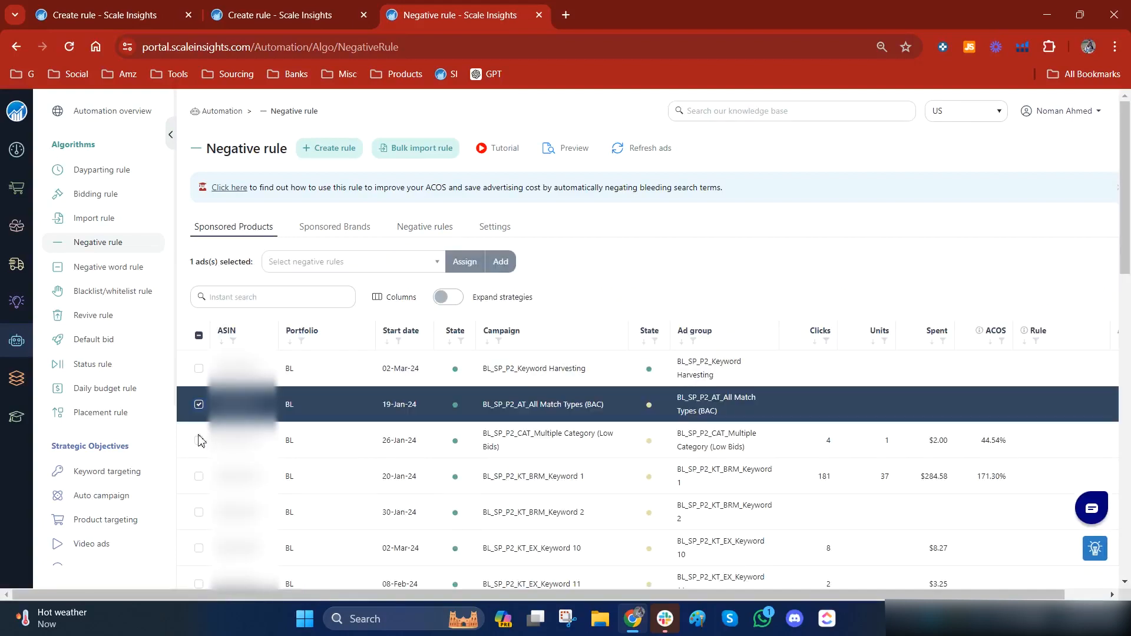
{"action": "left_click", "coordinate": [200, 477]}
{"action": "left_click", "coordinate": [199, 513]}
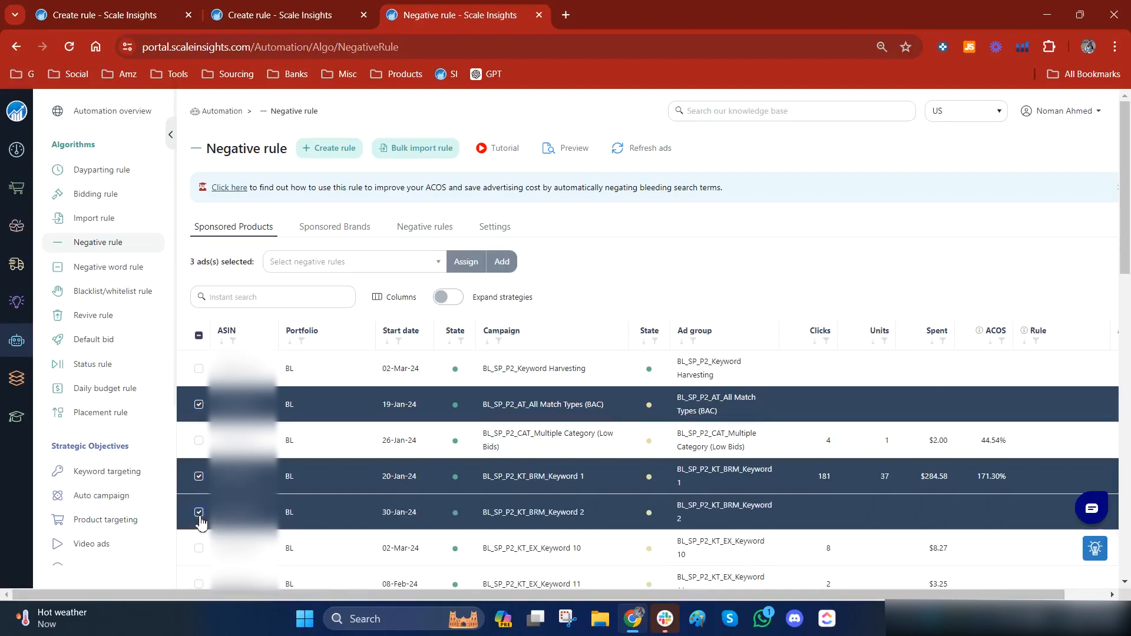
{"action": "left_click", "coordinate": [285, 297]}
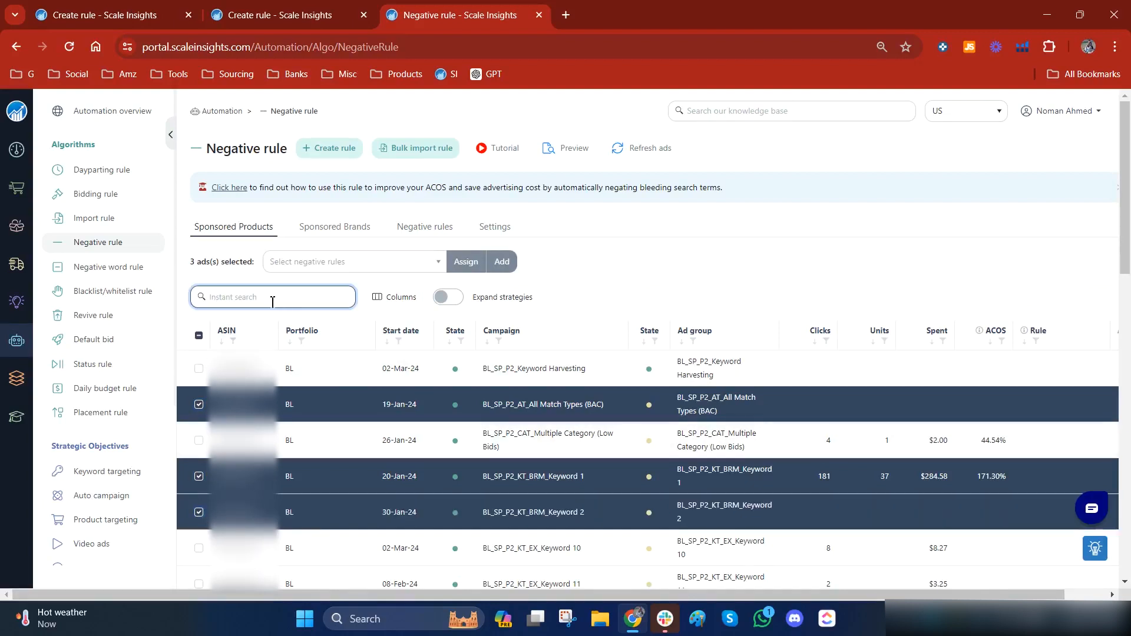
{"action": "left_click", "coordinate": [200, 336]}
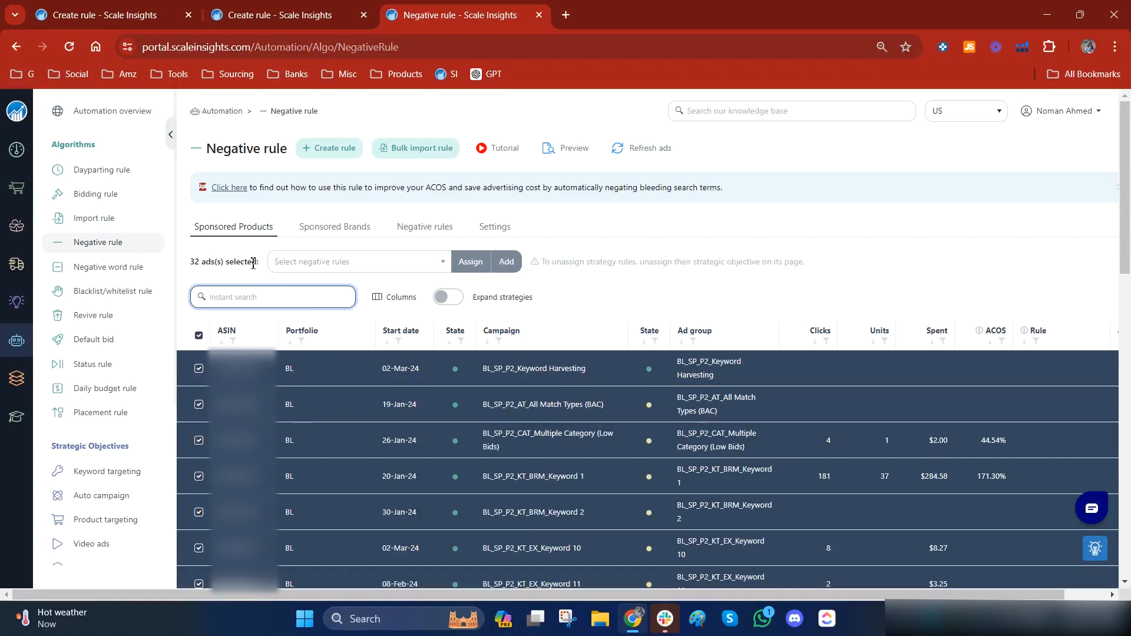
{"action": "left_click", "coordinate": [353, 264]}
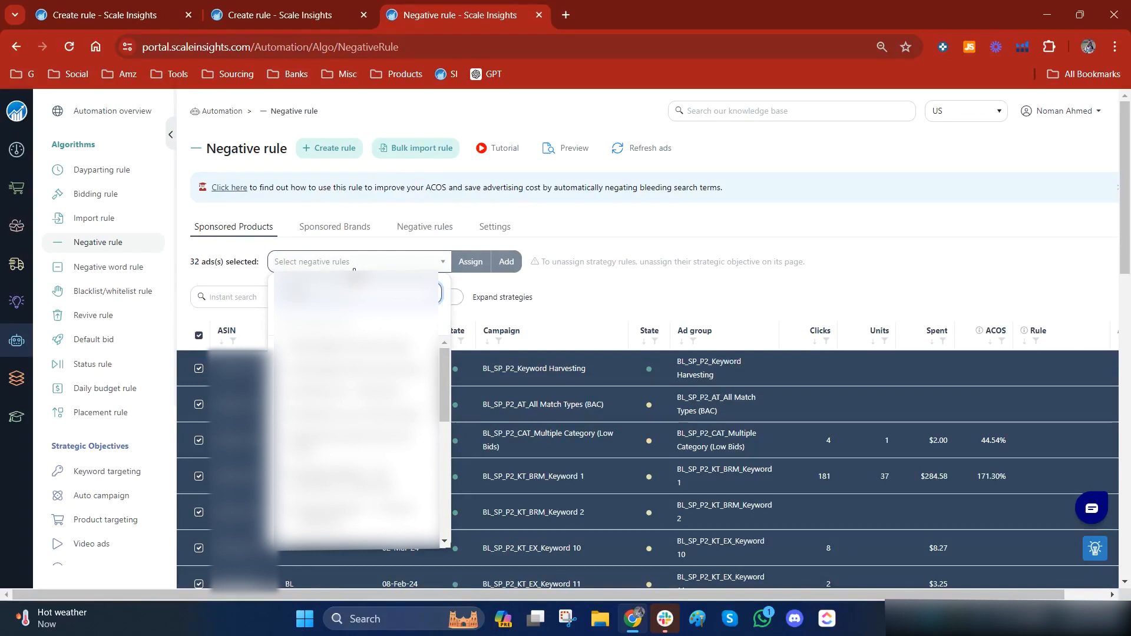
{"action": "type", "text": "tea"}
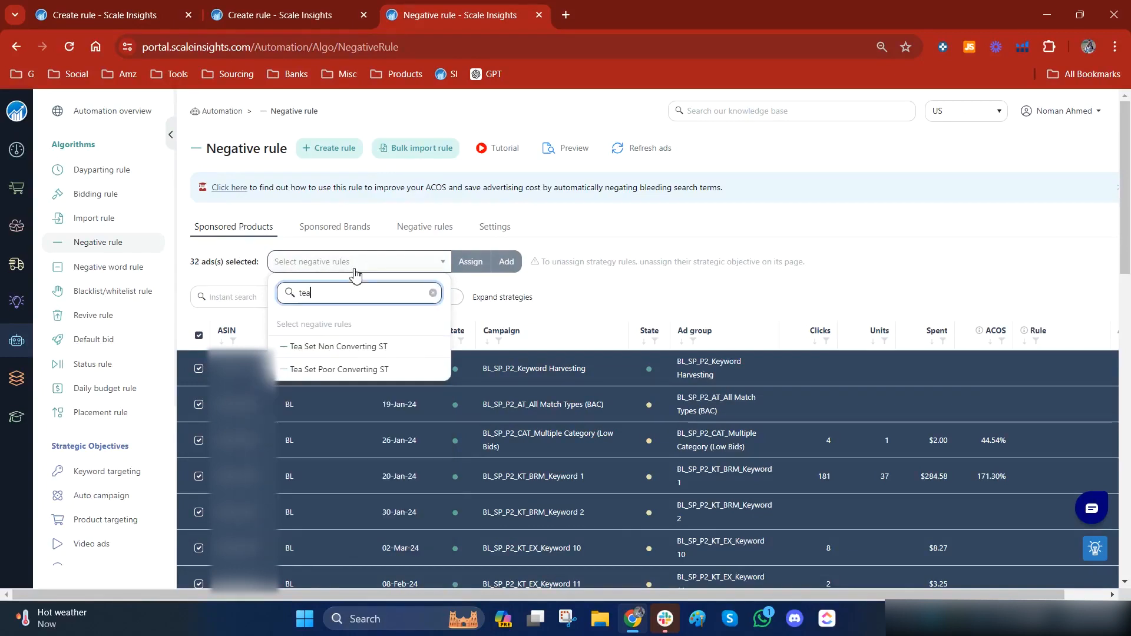
{"action": "left_click", "coordinate": [397, 352]}
{"action": "left_click", "coordinate": [399, 372]}
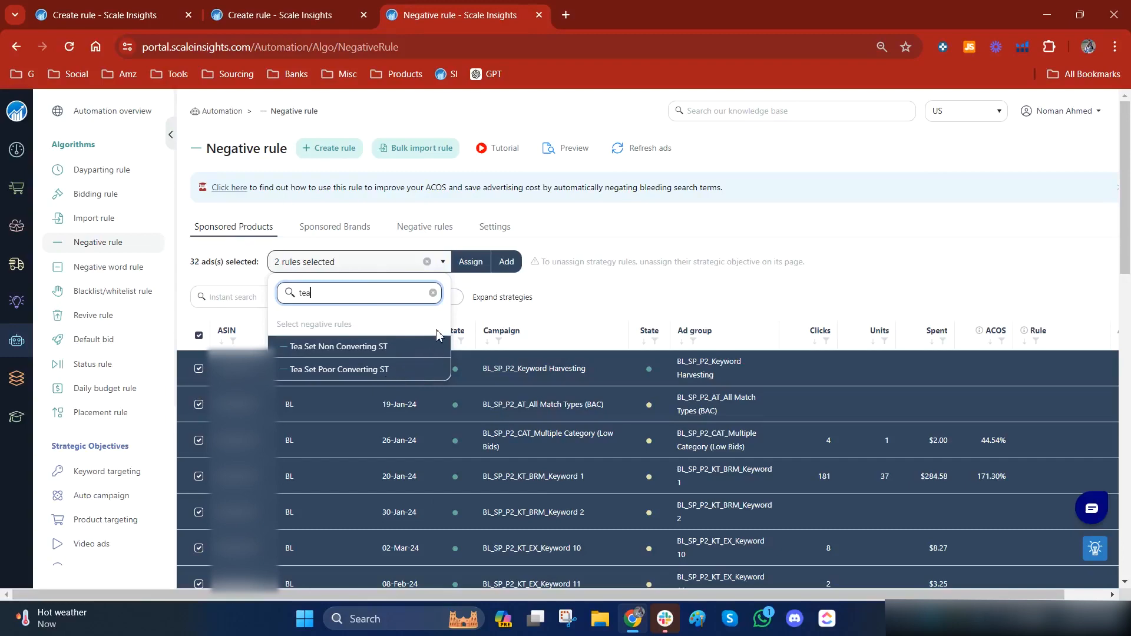
{"action": "left_click", "coordinate": [471, 262]}
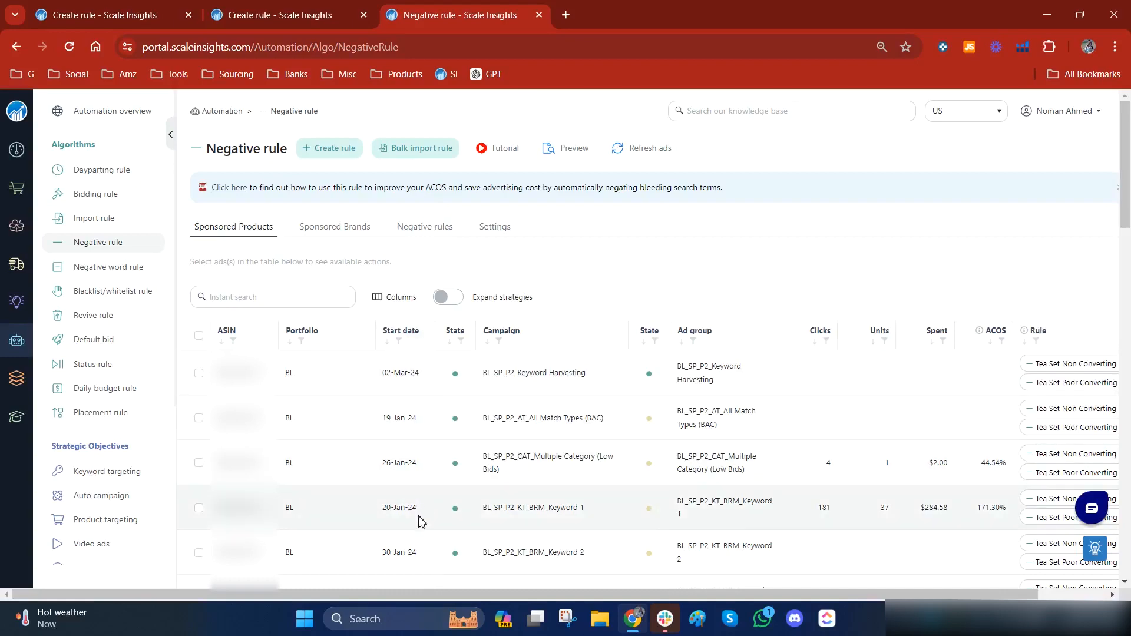
- Preview the proposed negative keywords for the BL_SP_P2_Keyword Harvesting ad group and close the preview
{"action": "left_click_drag", "start_coordinate": [391, 596], "coordinate": [750, 565]}
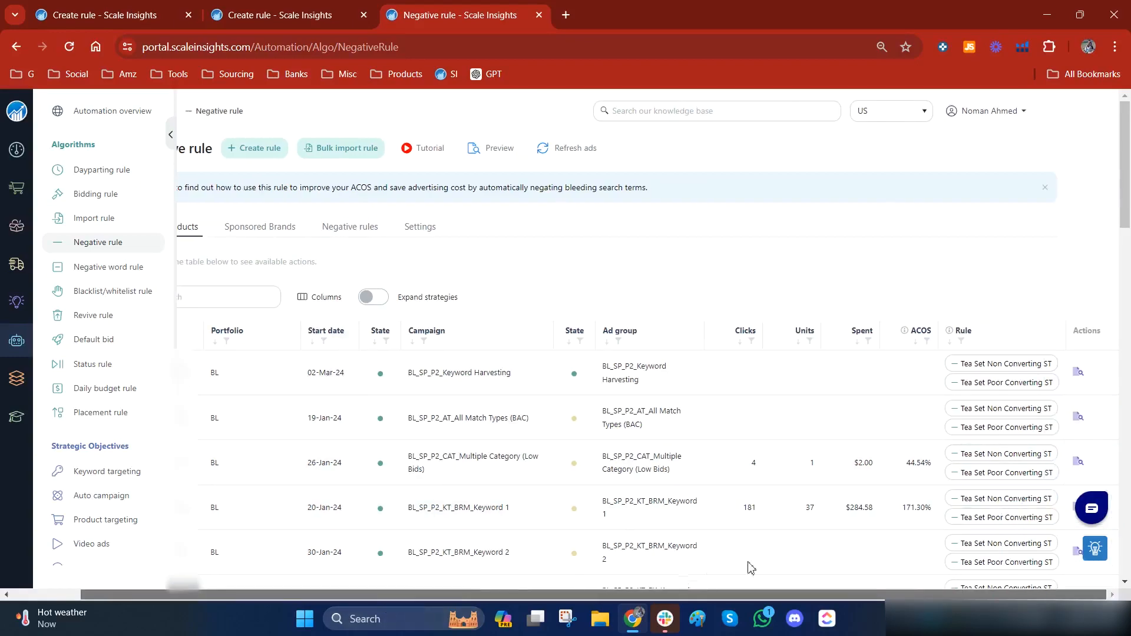
{"action": "left_click", "coordinate": [1079, 374]}
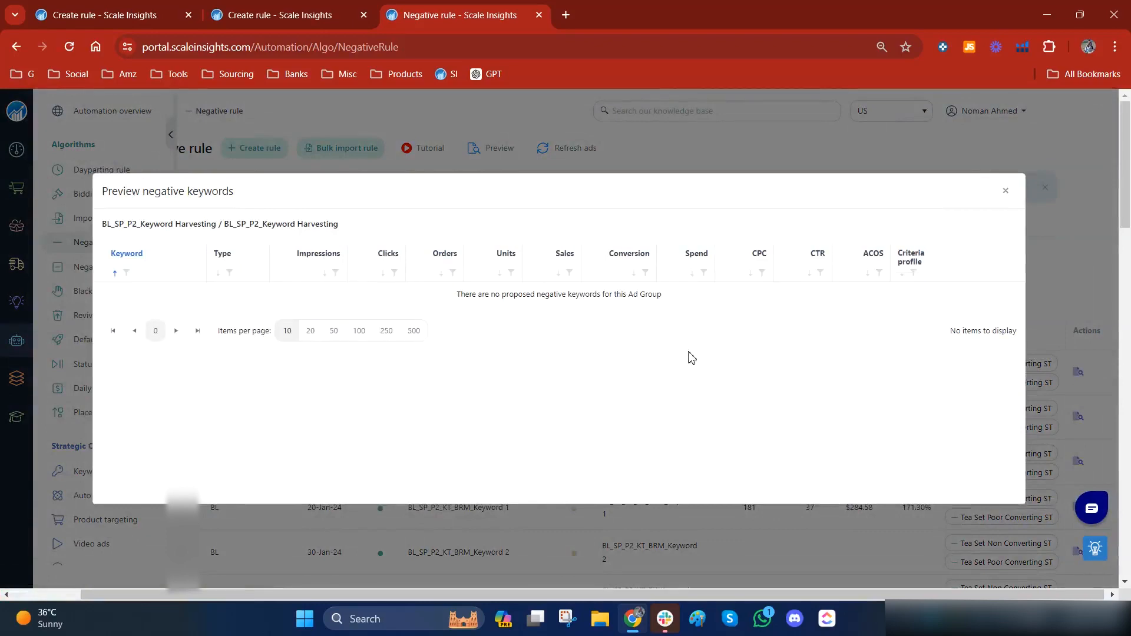
{"action": "left_click", "coordinate": [1006, 190]}
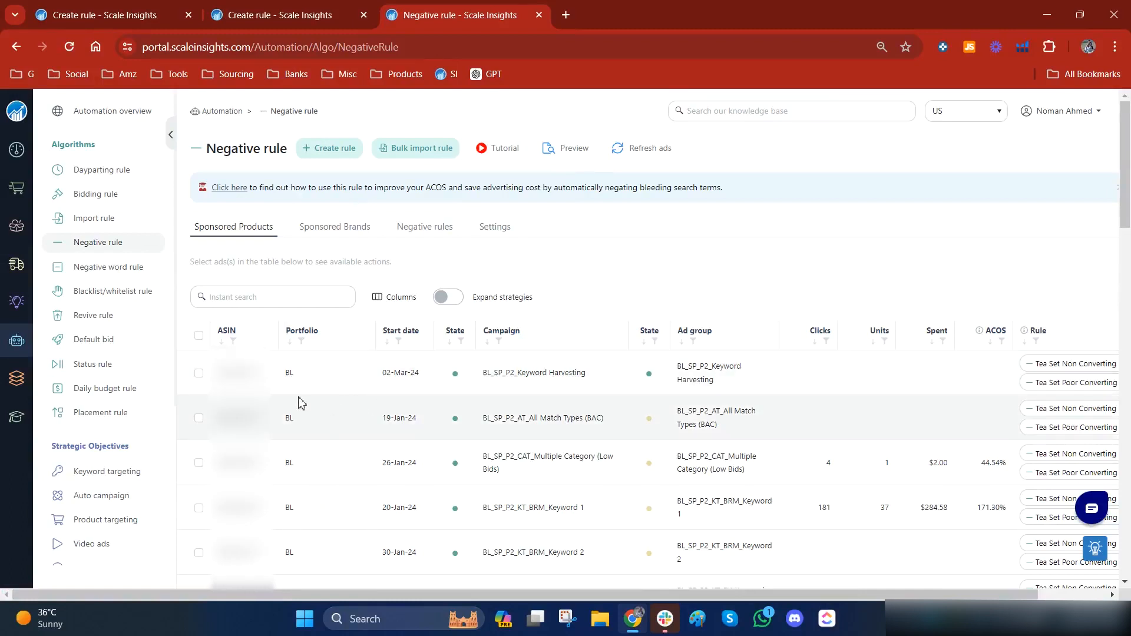
- Unassign the negative rules from all Sponsored Products ads
{"action": "left_click", "coordinate": [198, 373]}
{"action": "left_click", "coordinate": [199, 418]}
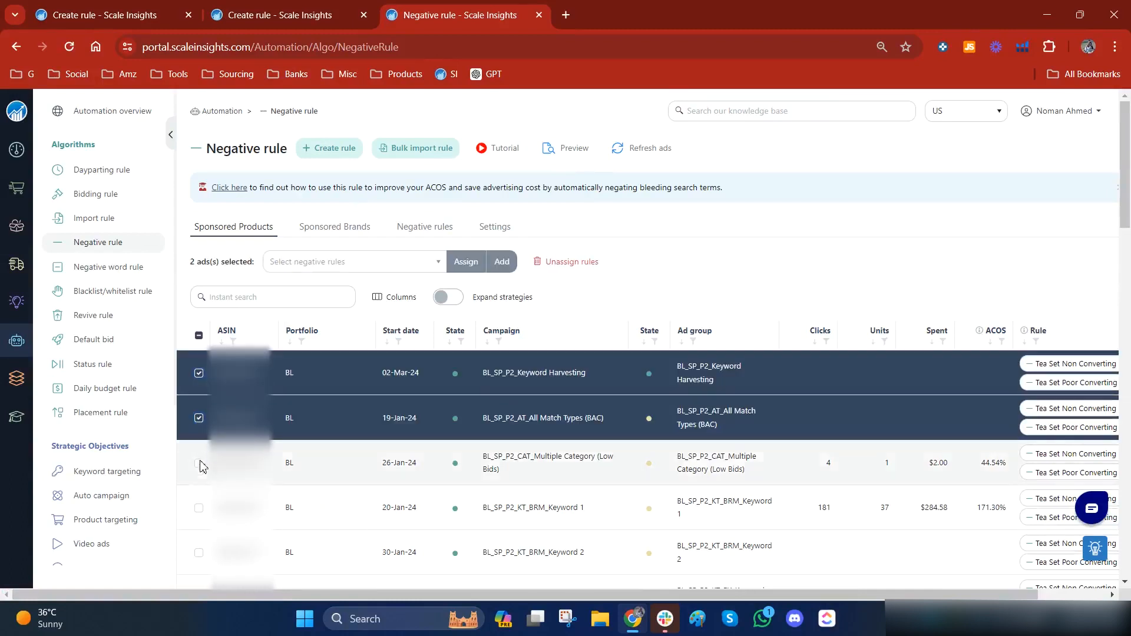
{"action": "left_click", "coordinate": [199, 463]}
{"action": "left_click", "coordinate": [199, 336]}
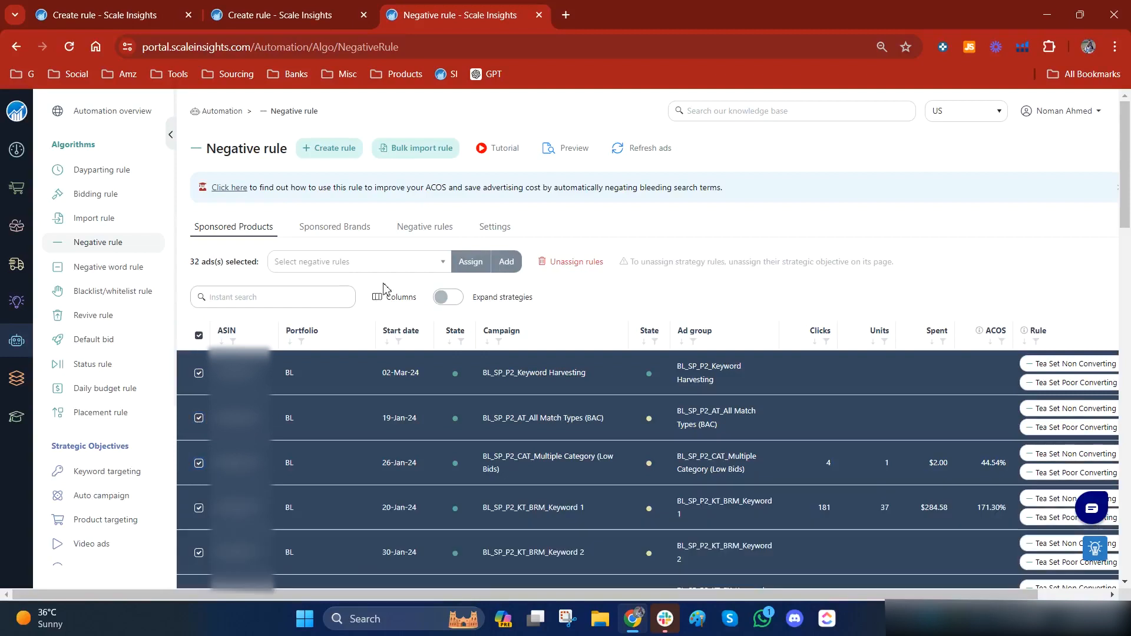
{"action": "left_click", "coordinate": [563, 270]}
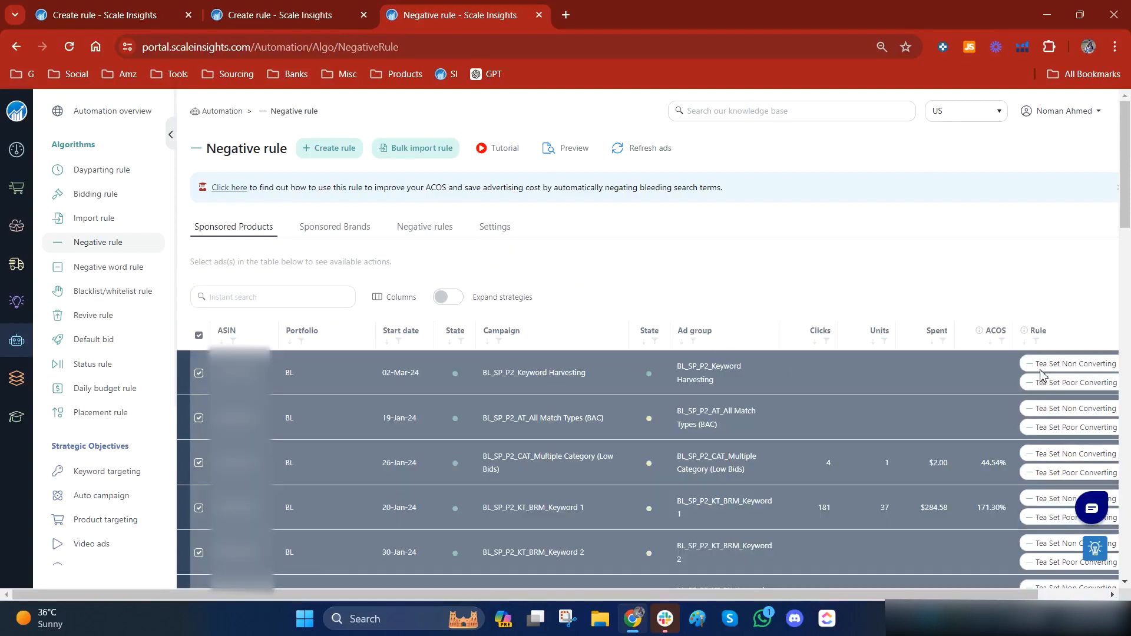